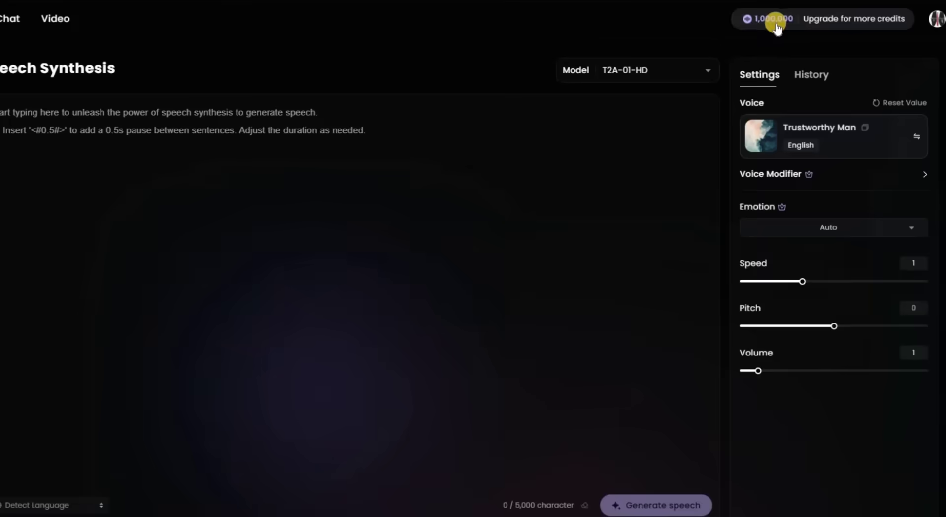
View the itemized breakdown of remaining credits, then go to the Voices library
left_click(770, 19)
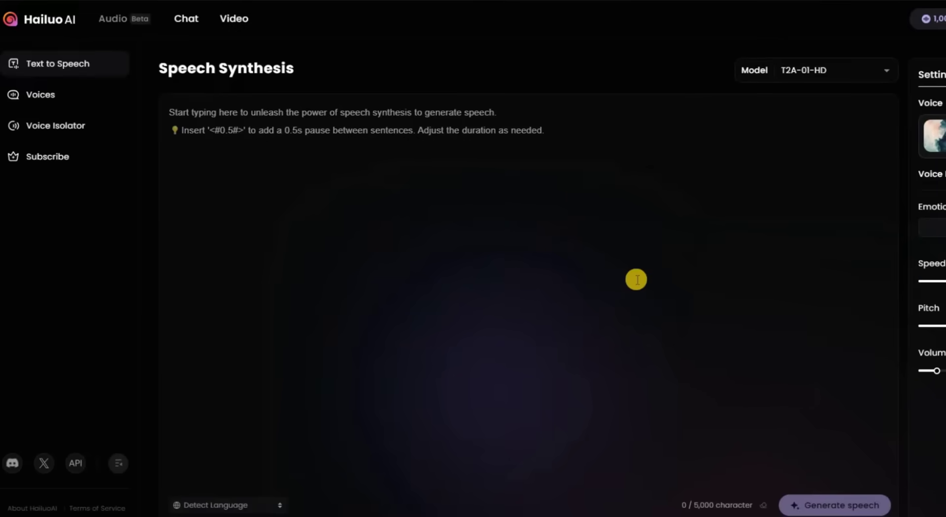
left_click(42, 95)
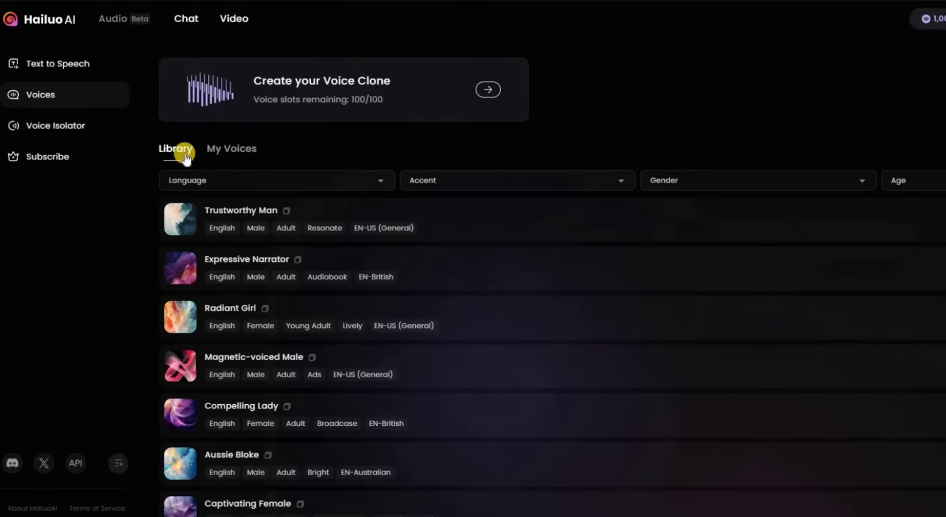
Show the preset voice Library and filter it to English
left_click(229, 150)
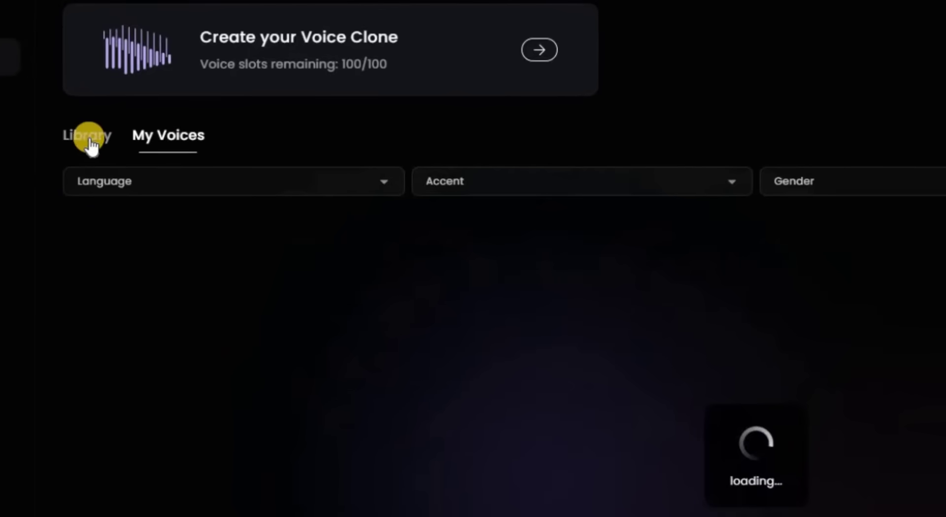
left_click(91, 145)
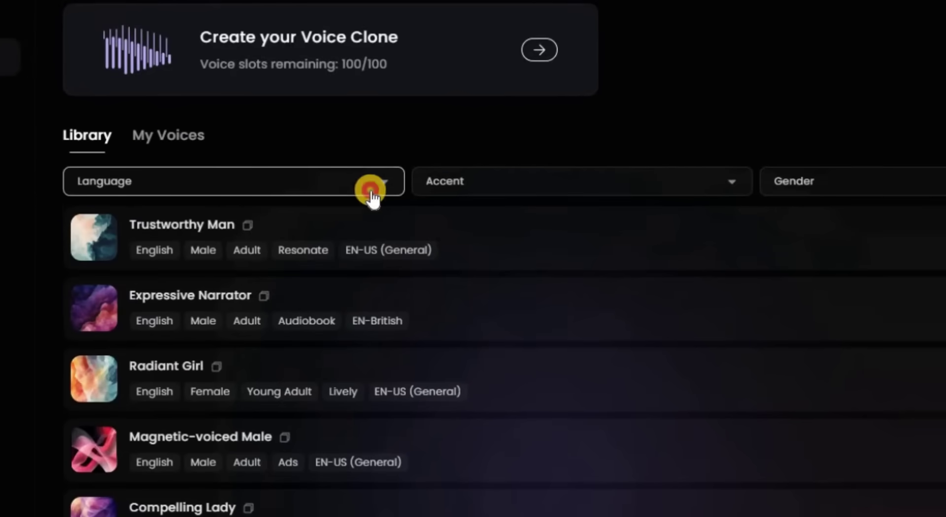
left_click(371, 186)
scroll(141, 273, "down", 10)
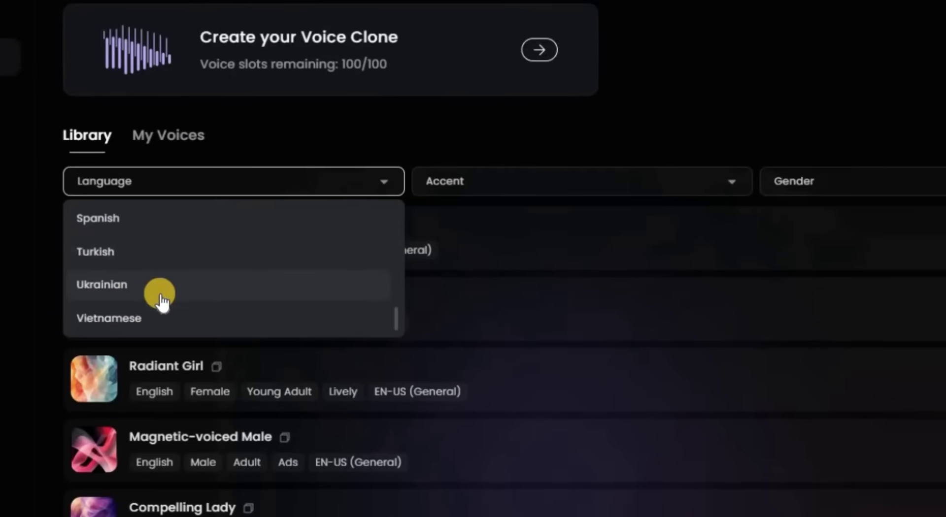
scroll(129, 303, "up", 4)
scroll(129, 302, "up", 5)
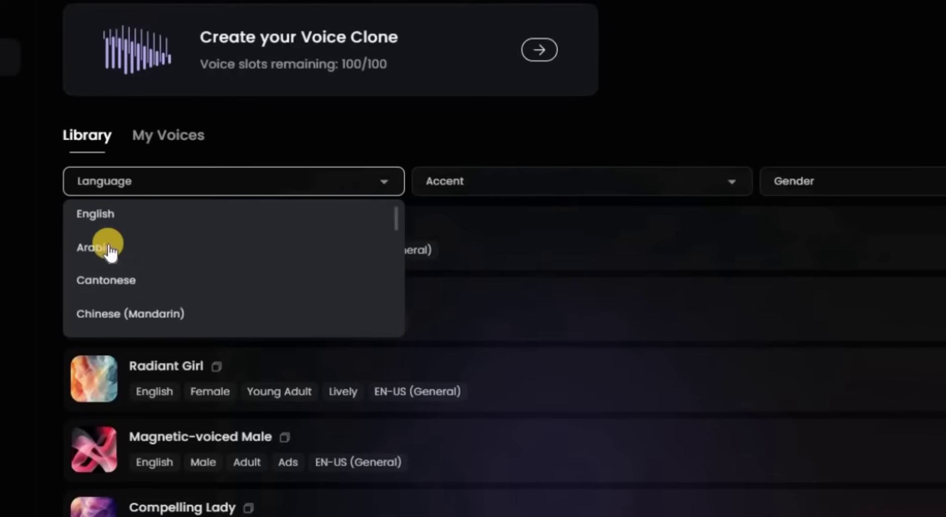
left_click(102, 220)
Narrow the English voices to the EN-US (General) accent and Male gender
left_click(632, 194)
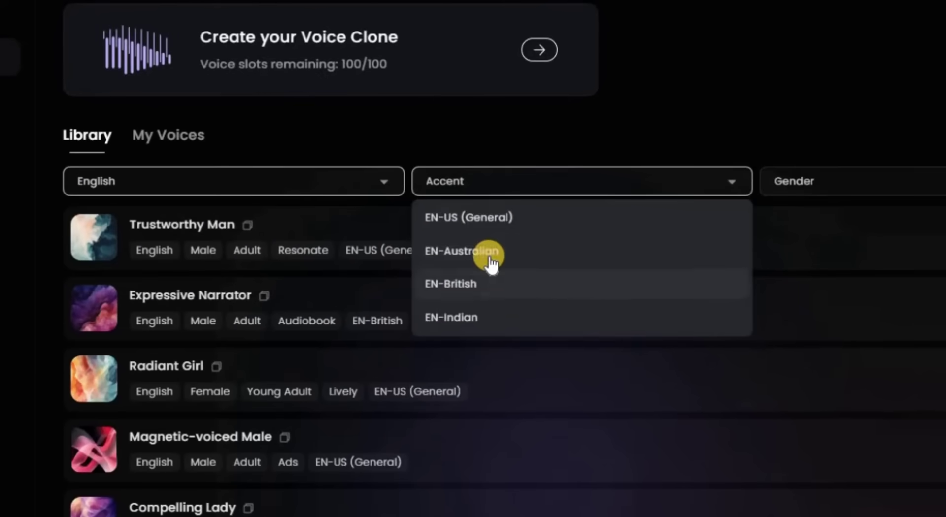
left_click(469, 218)
left_click(835, 190)
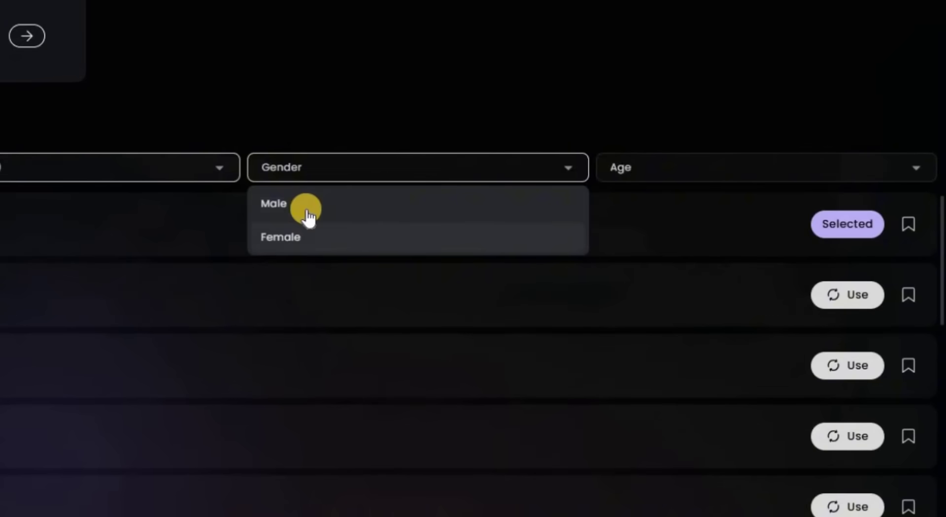
left_click(800, 217)
left_click(632, 188)
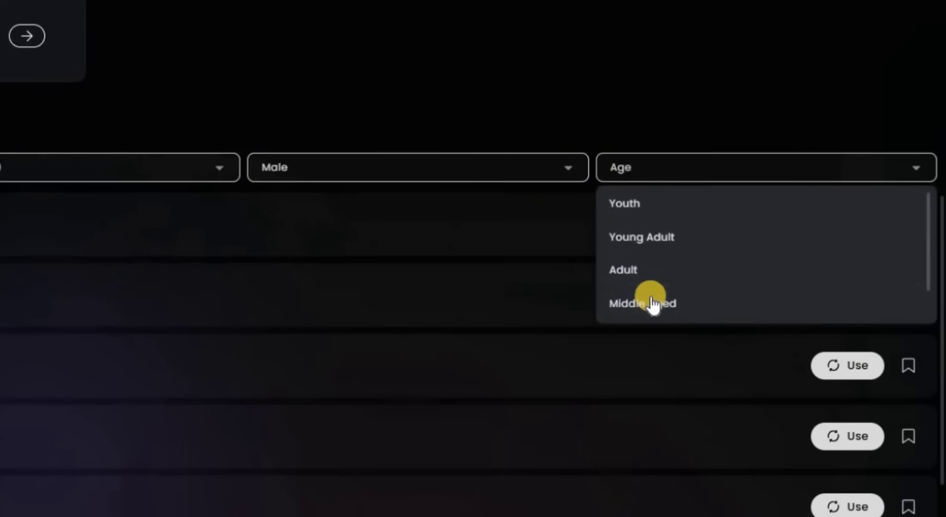
scroll(649, 308, "down", 1)
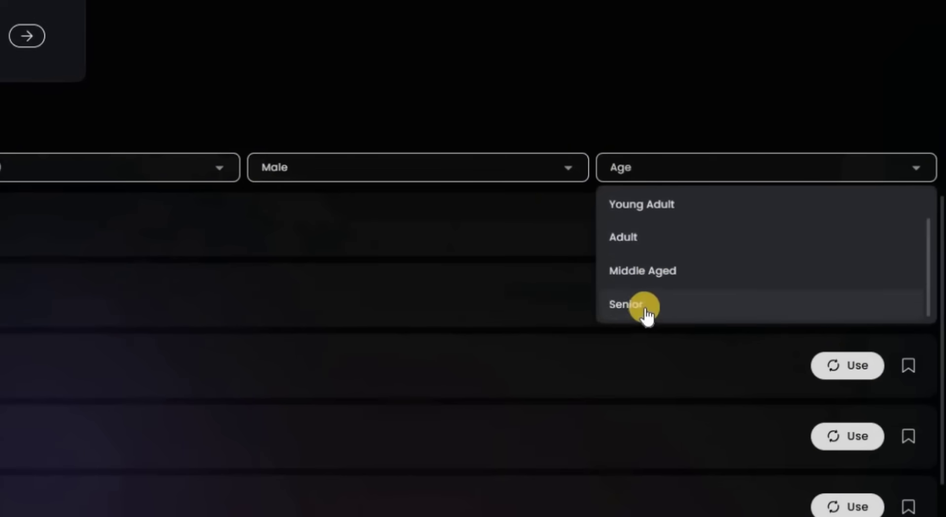
Filter to Middle Aged and preview Trustworthy Man, Magnetic-voiced Male, Gentle-voiced Man and Passionate Warrior
left_click(647, 274)
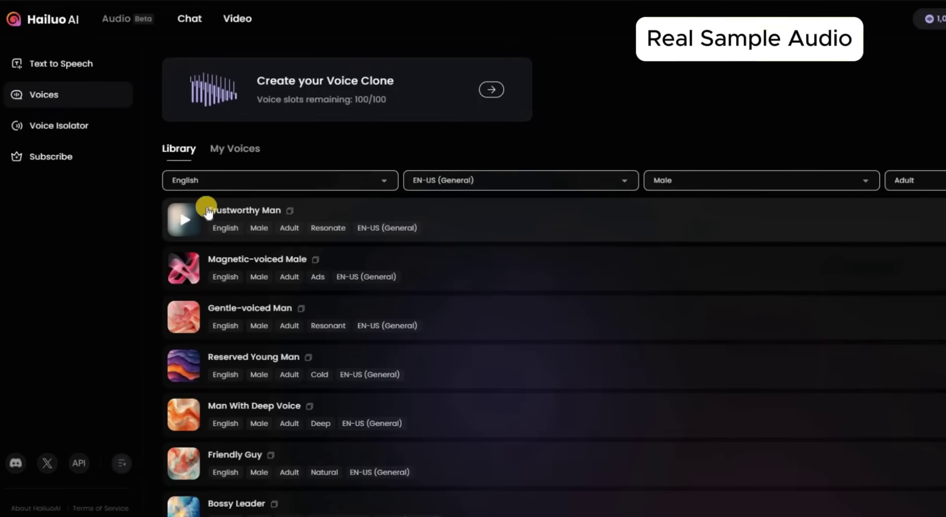
left_click(184, 221)
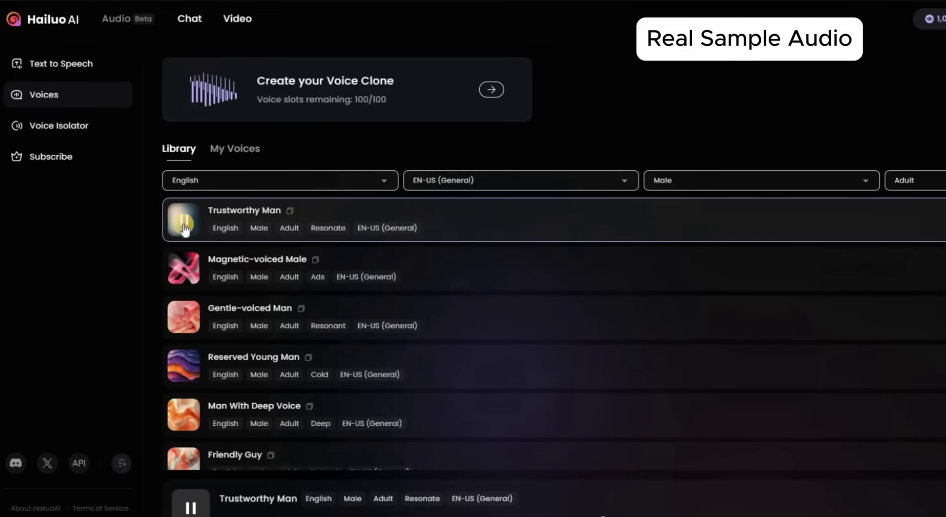
left_click(185, 270)
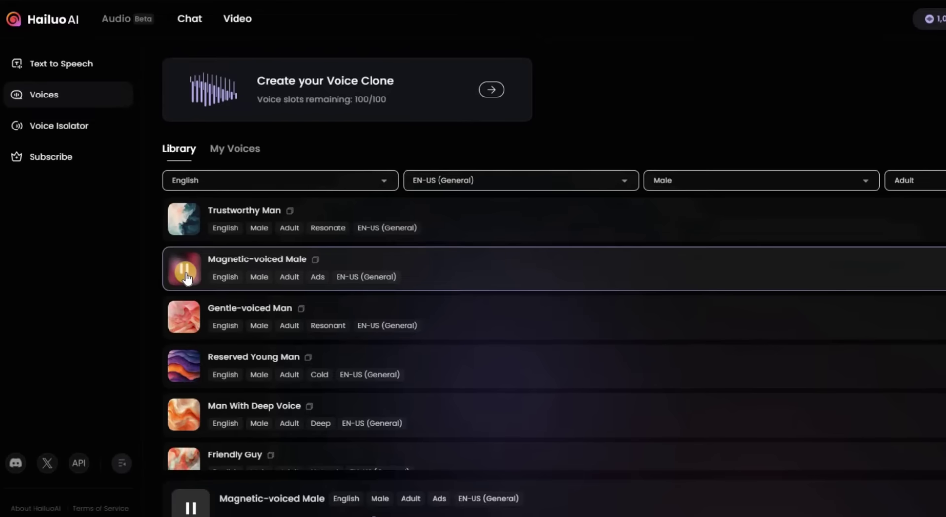
left_click(183, 323)
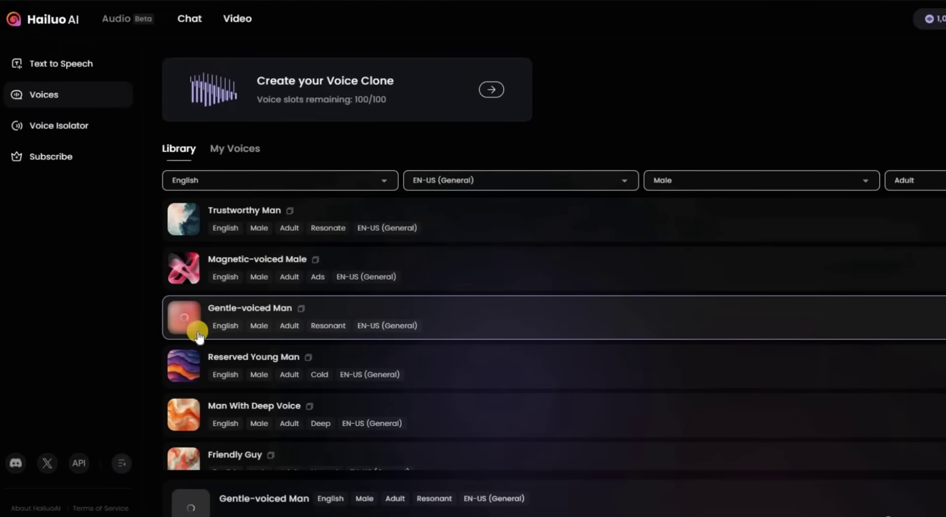
scroll(184, 333, "down", 1)
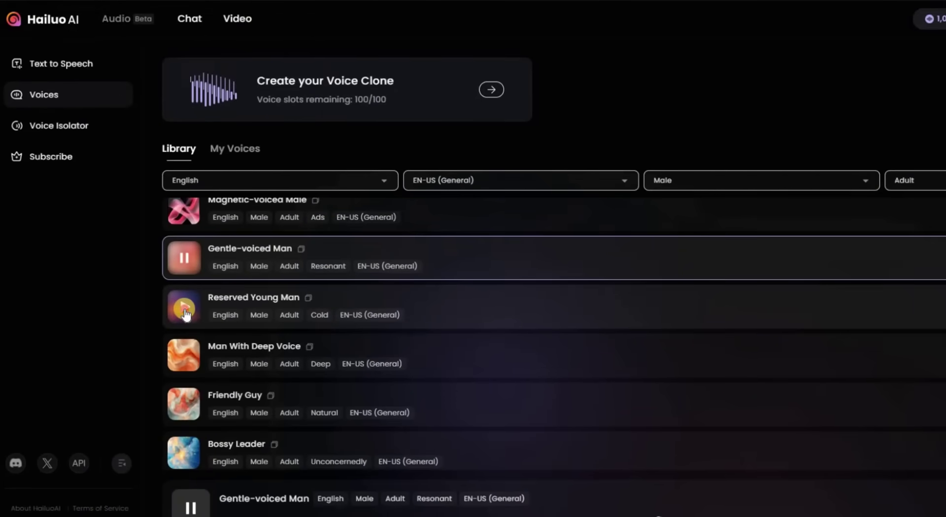
left_click(187, 449)
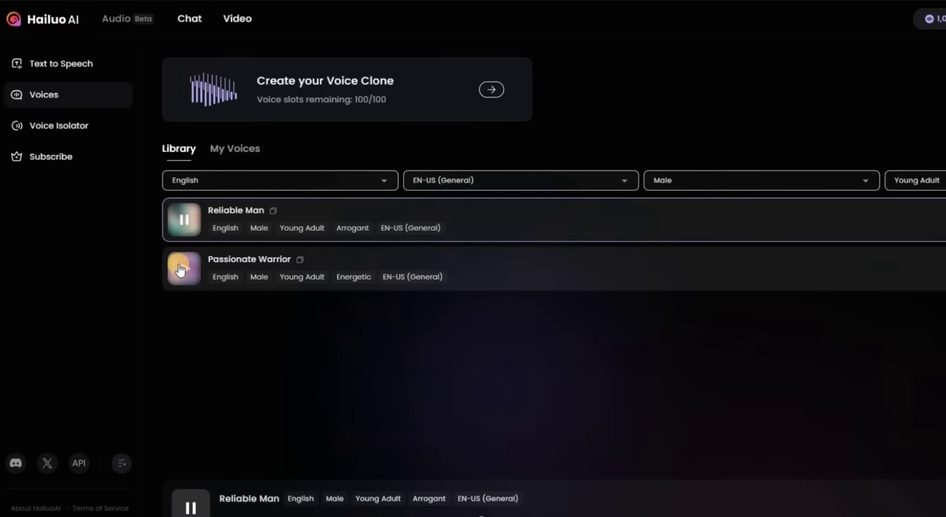
left_click(181, 272)
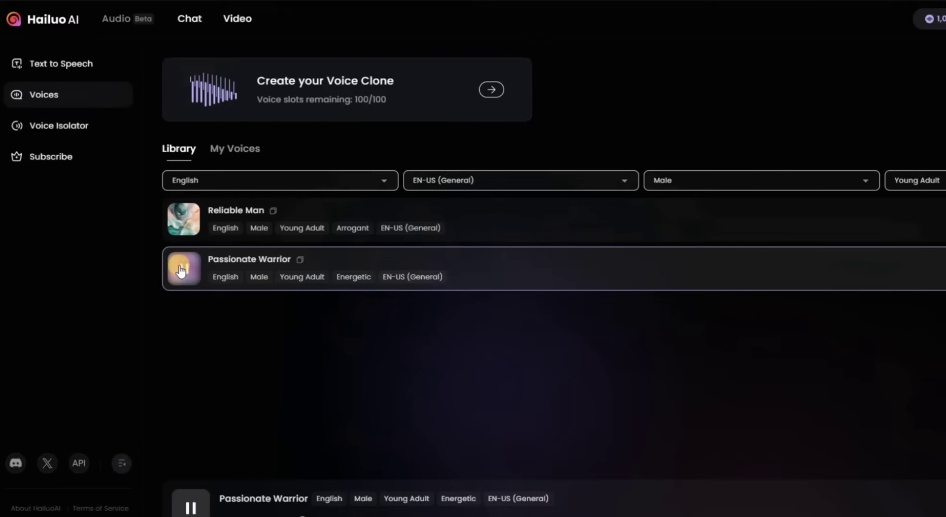
Switch the age filter to Senior and play Captivating Storyteller
left_click(908, 184)
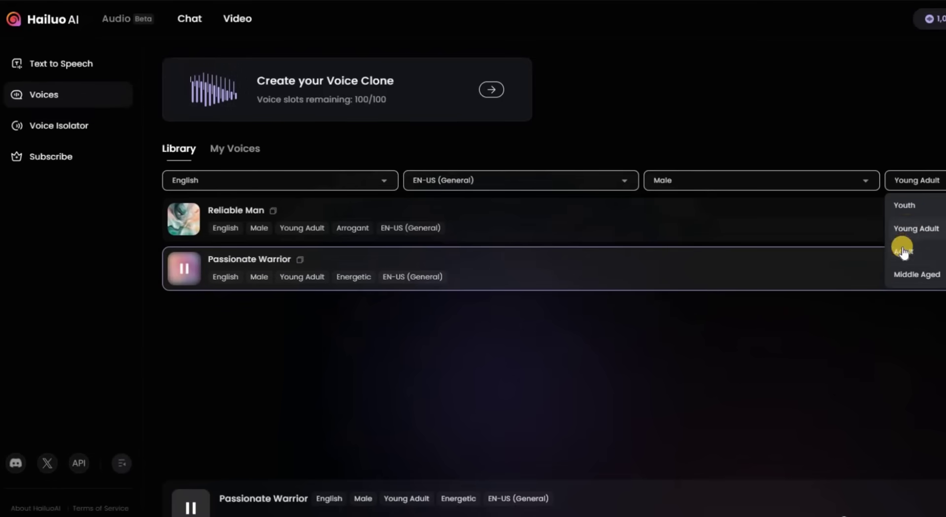
scroll(922, 269, "down", 1)
left_click(916, 275)
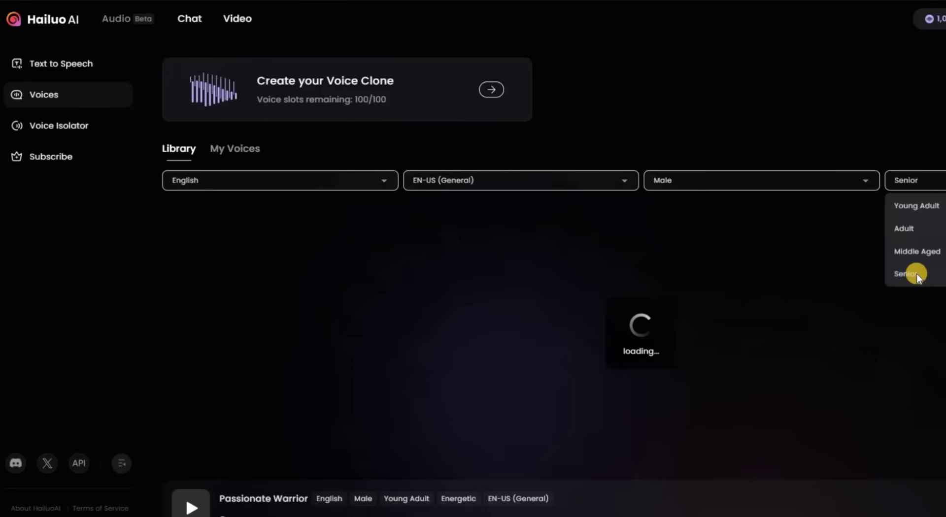
left_click(184, 221)
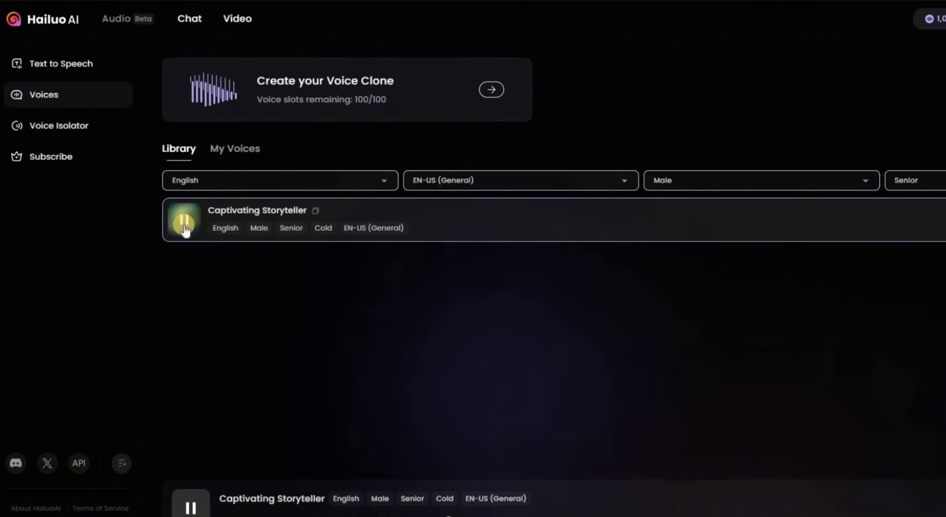
Switch the gender filter to Female and play the Radiant Girl sample
left_click(933, 183)
left_click(758, 181)
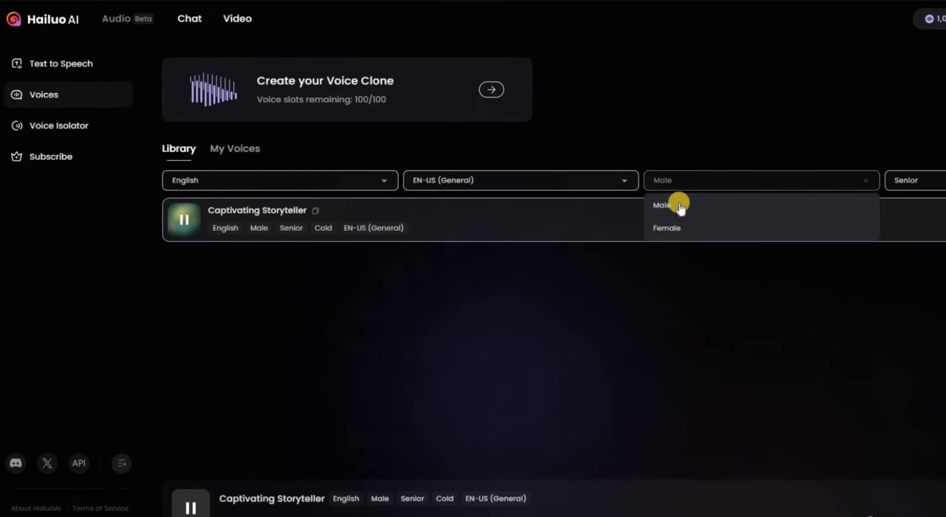
left_click(764, 229)
left_click(327, 238)
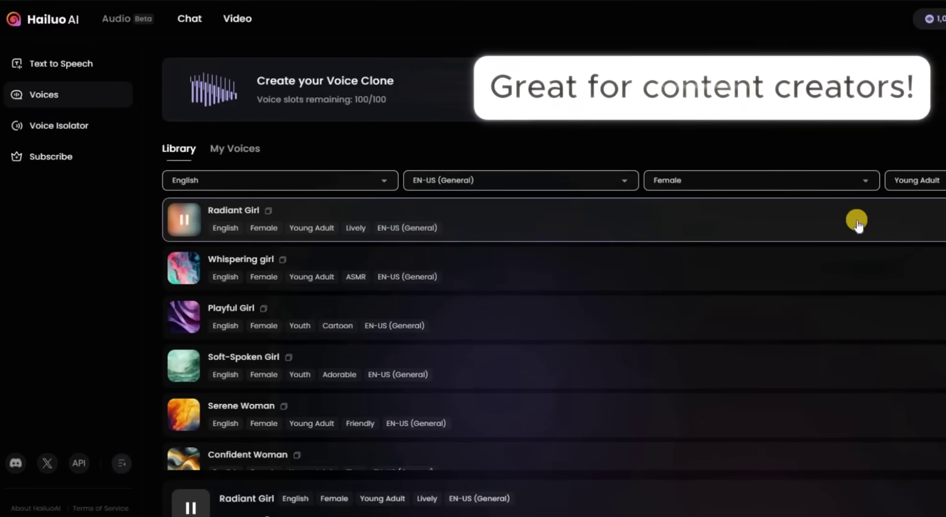
left_click(941, 185)
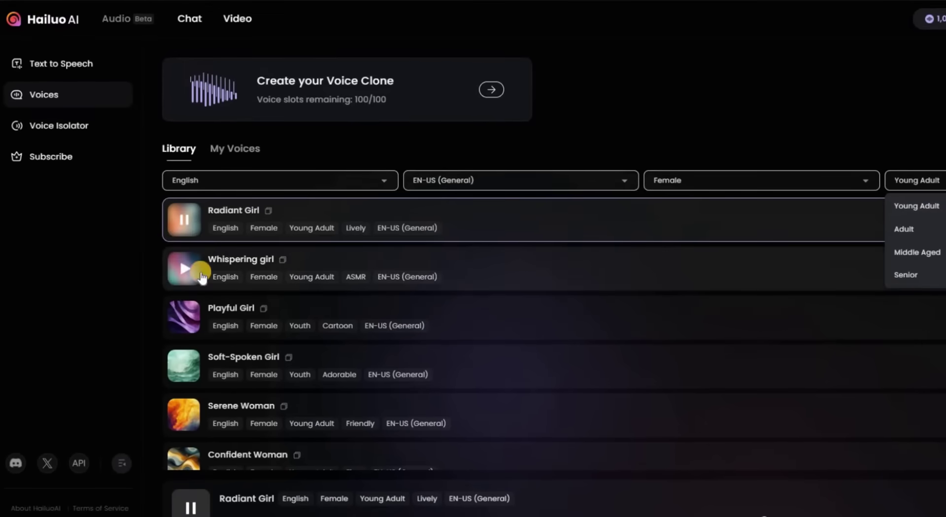
Preview Whispering girl, Playful Girl, Soft-Spoken Girl and Upset Girl samples
left_click(183, 270)
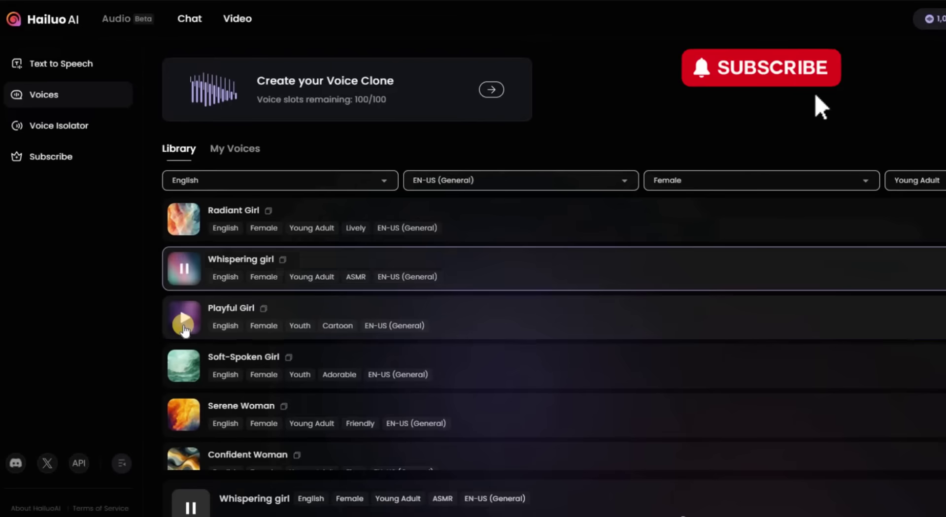
left_click(185, 320)
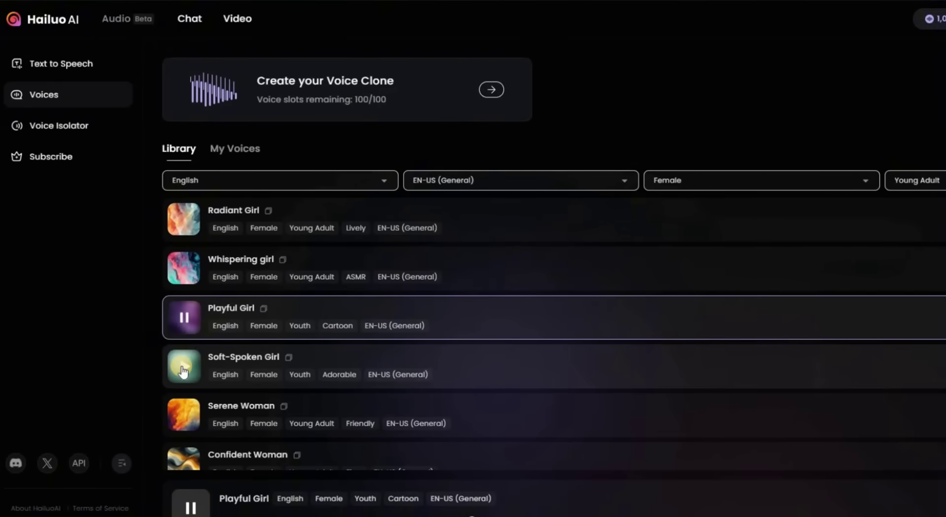
left_click(182, 371)
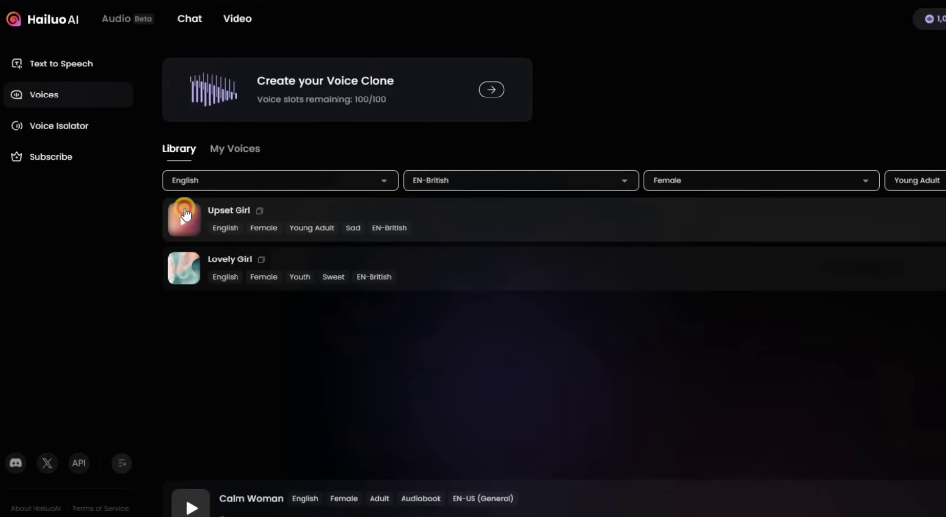
left_click(185, 219)
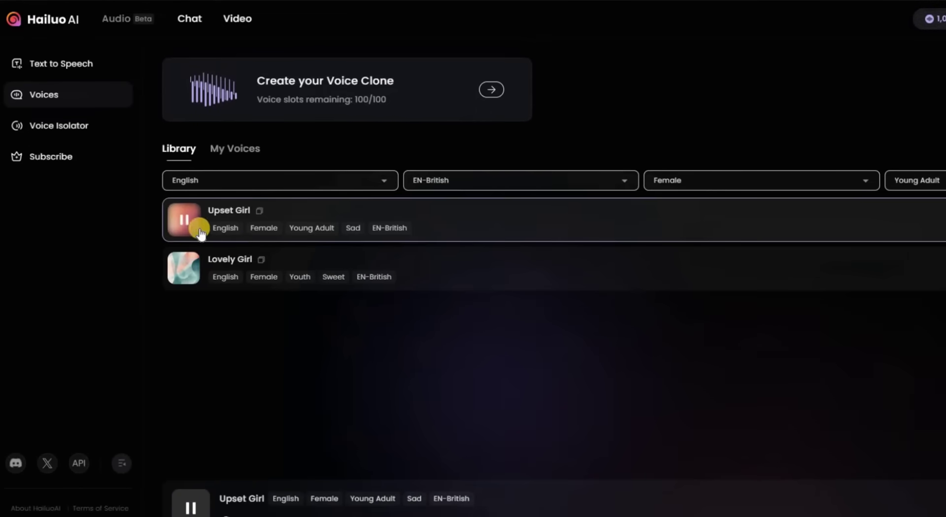
Play Lovely Girl, then filter to Male and preview Deep-voiced Gentleman, Decent Young Man and Patient Man
left_click(192, 277)
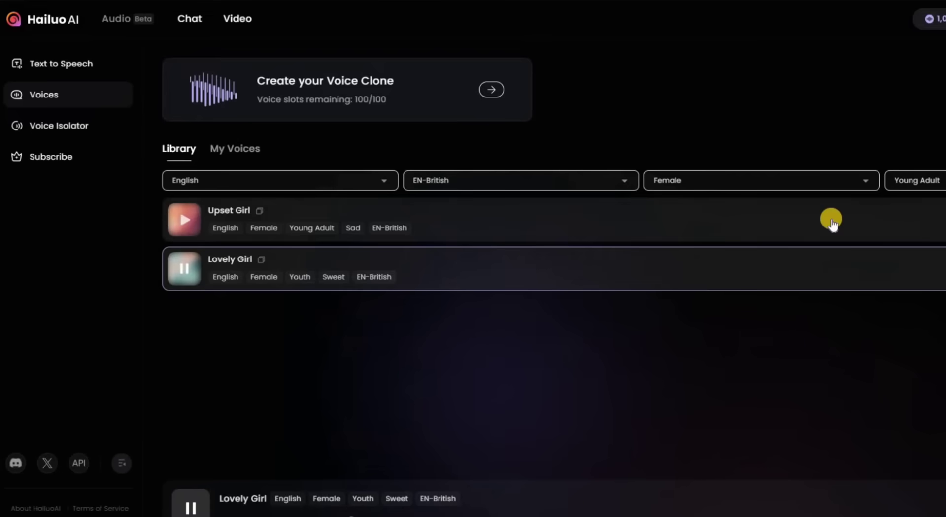
left_click(815, 185)
left_click(721, 209)
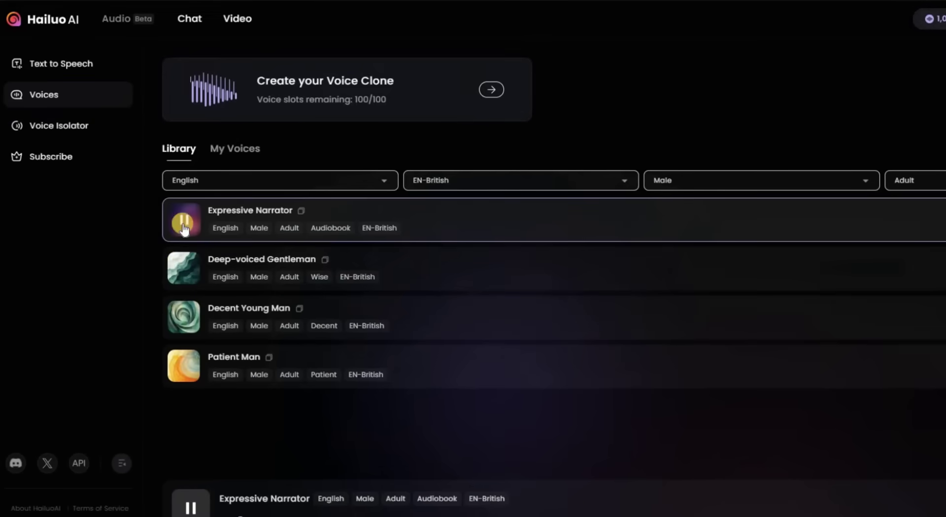
left_click(186, 275)
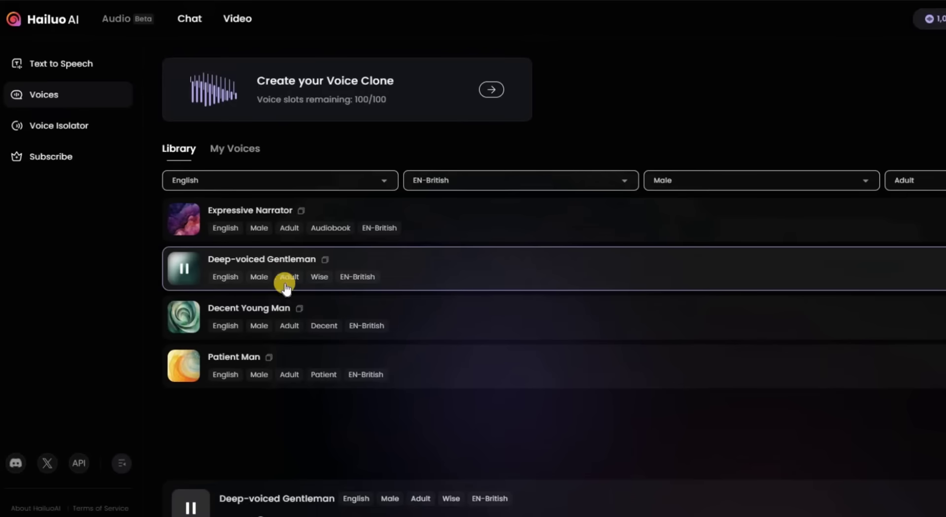
left_click(186, 323)
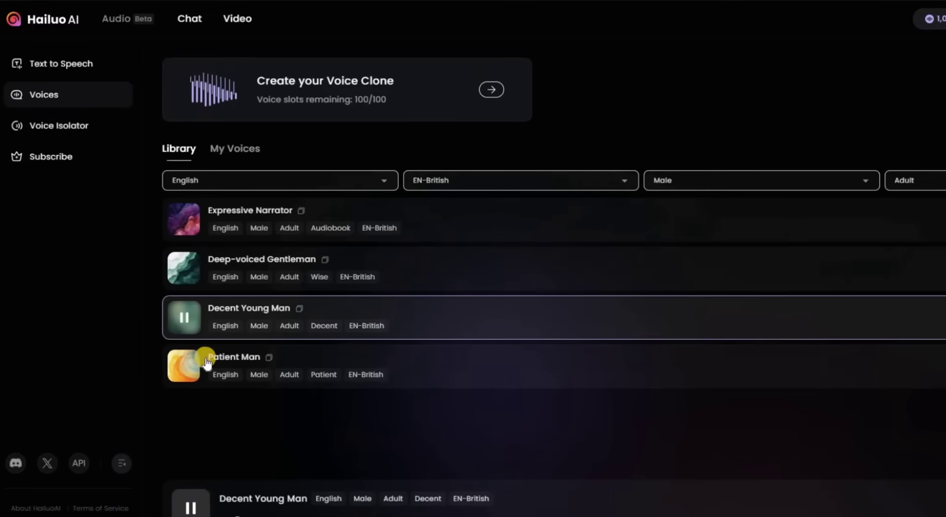
left_click(182, 373)
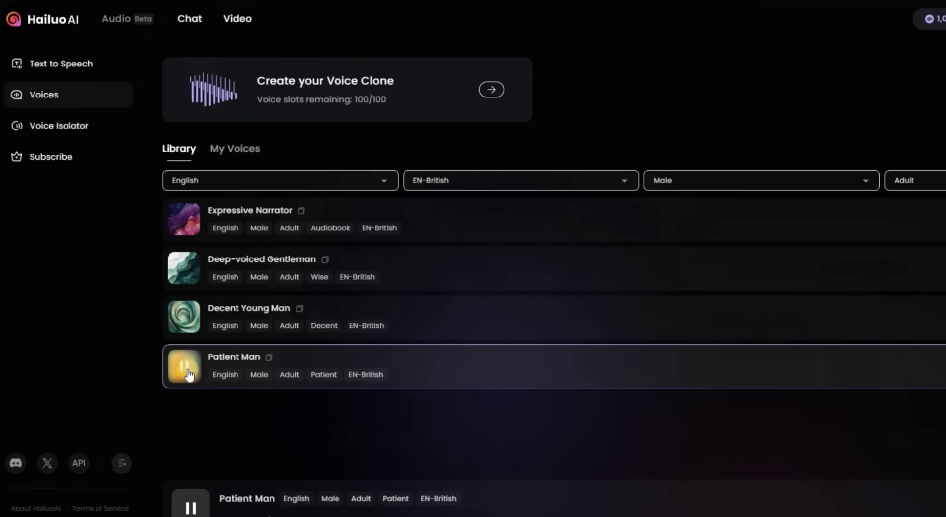
Play Aussie Bloke under EN-Australian and Diligent Man under EN-Indian, then set gender to Female
left_click(575, 183)
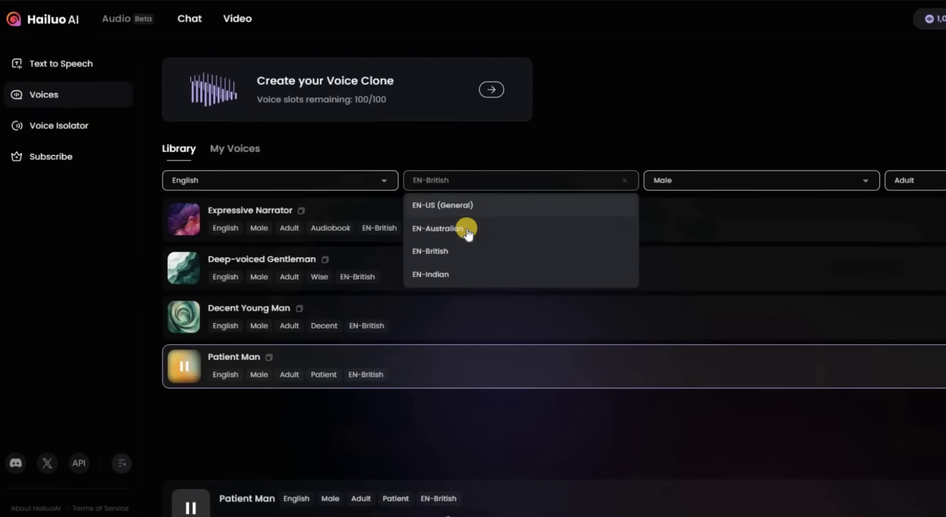
left_click(466, 231)
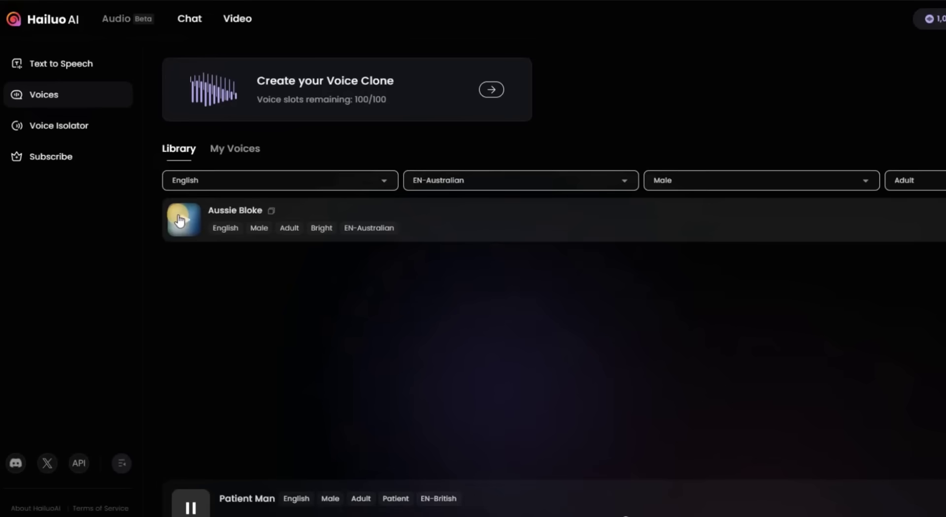
left_click(178, 219)
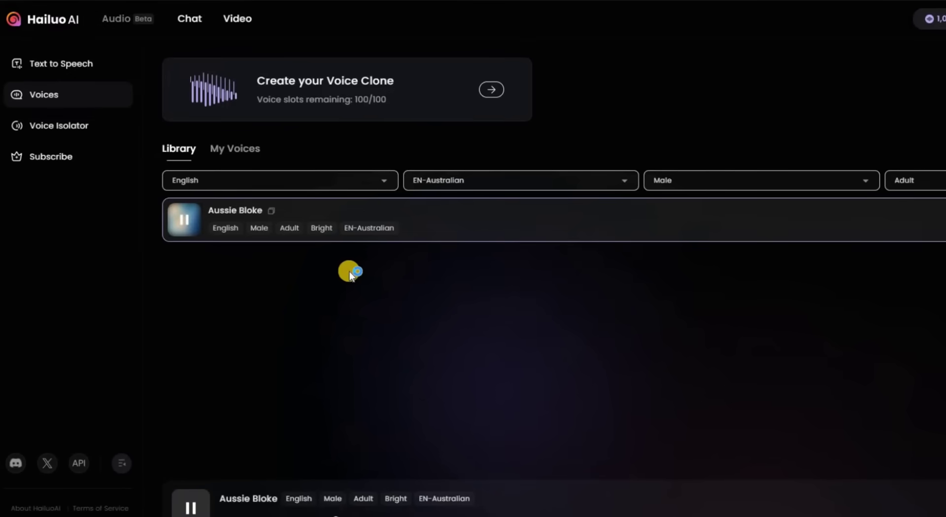
left_click(565, 180)
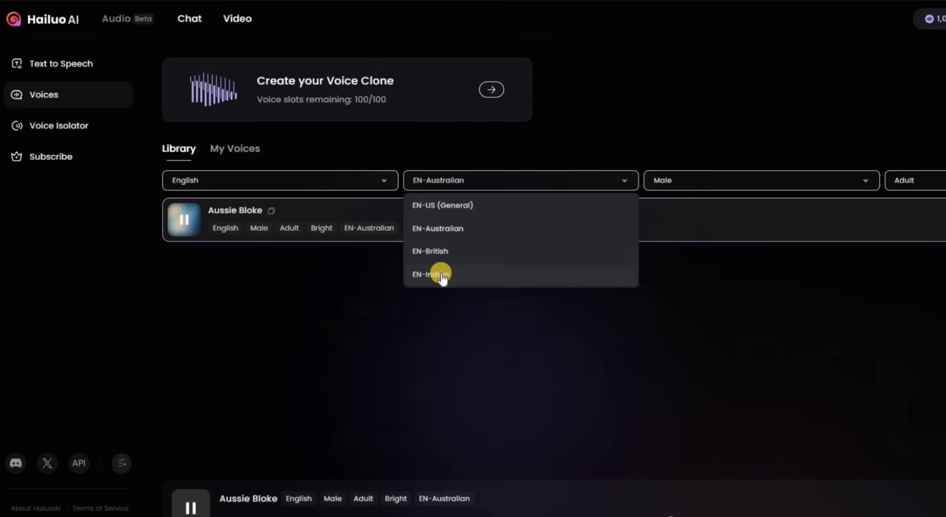
left_click(441, 274)
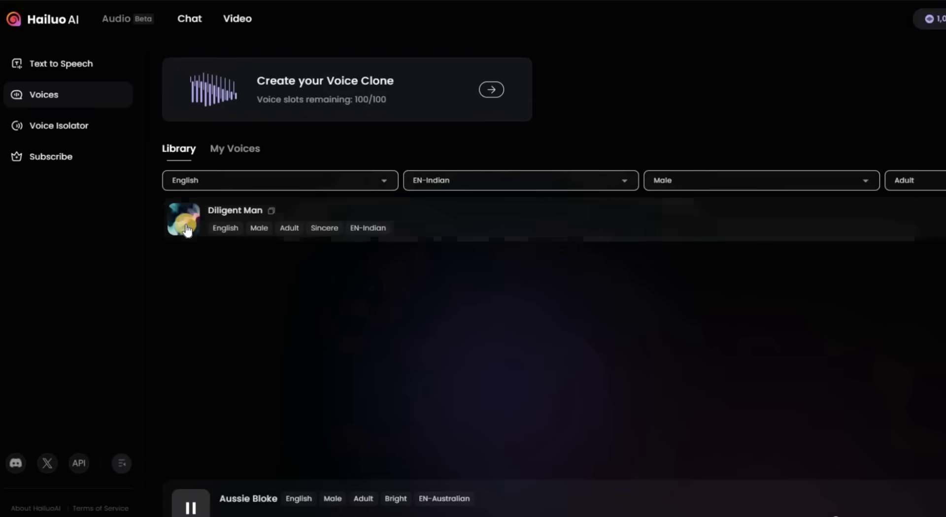
left_click(187, 223)
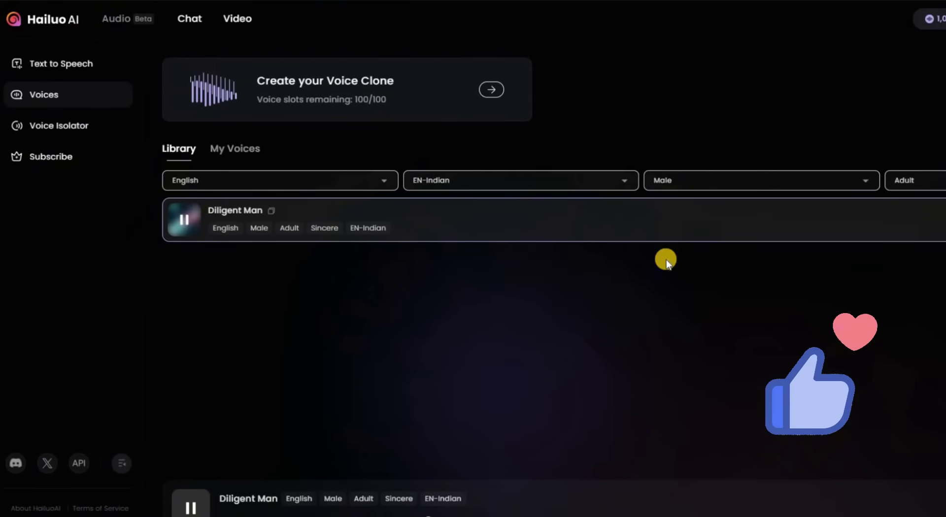
left_click(791, 183)
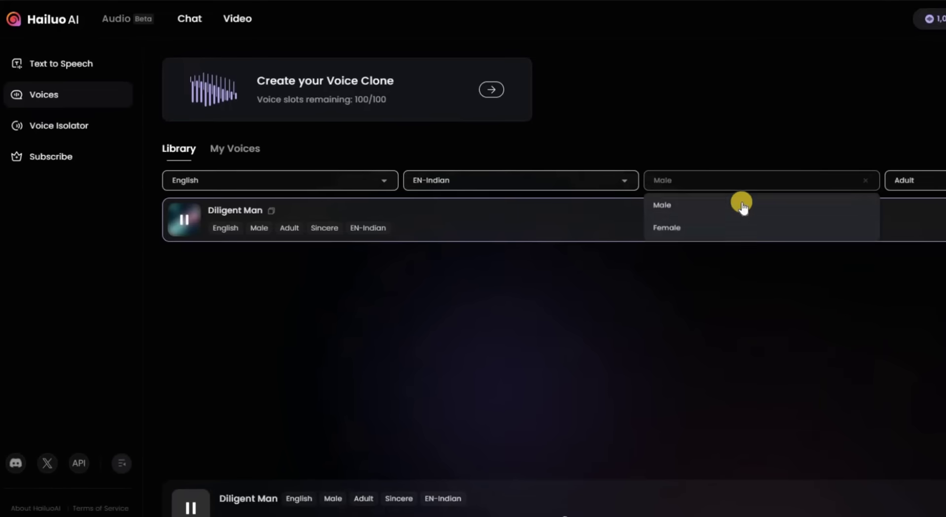
left_click(690, 228)
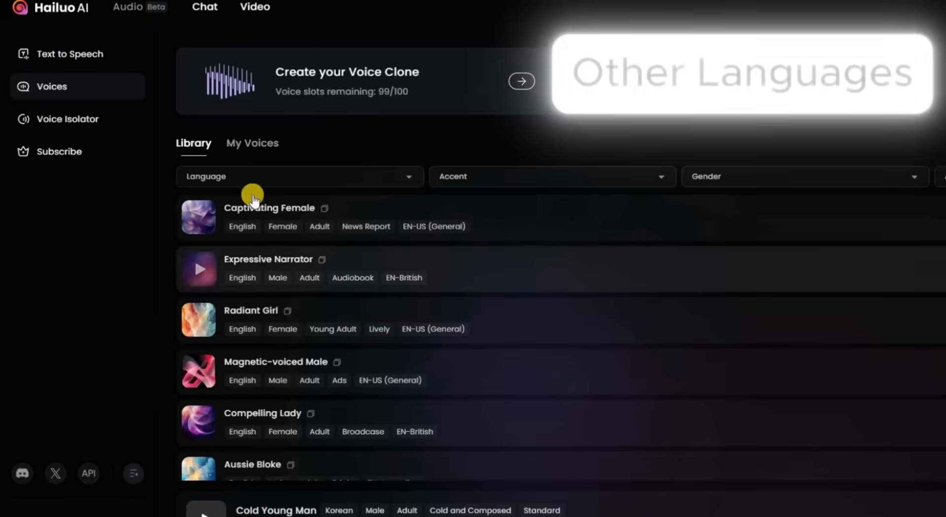
Filter the library to Arabic and preview Calm Woman and Friendly Guy
left_click(230, 180)
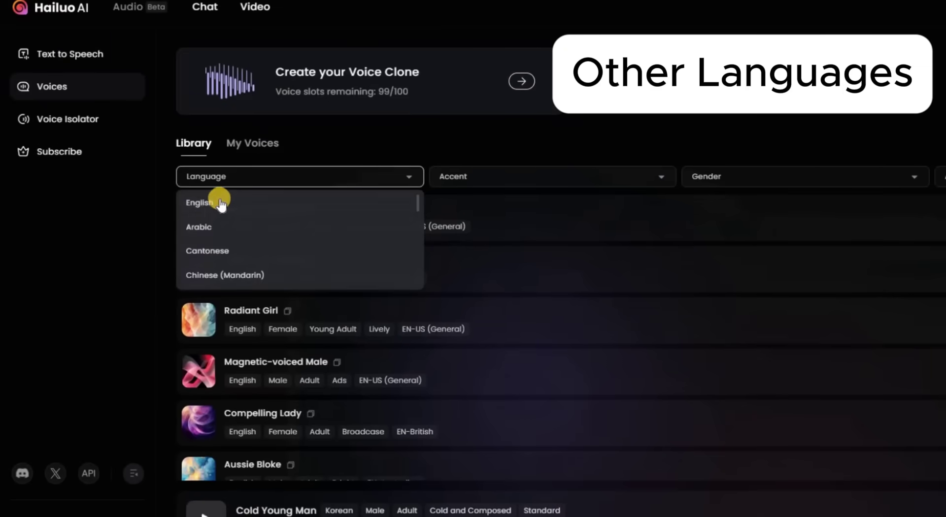
left_click(205, 226)
left_click(201, 222)
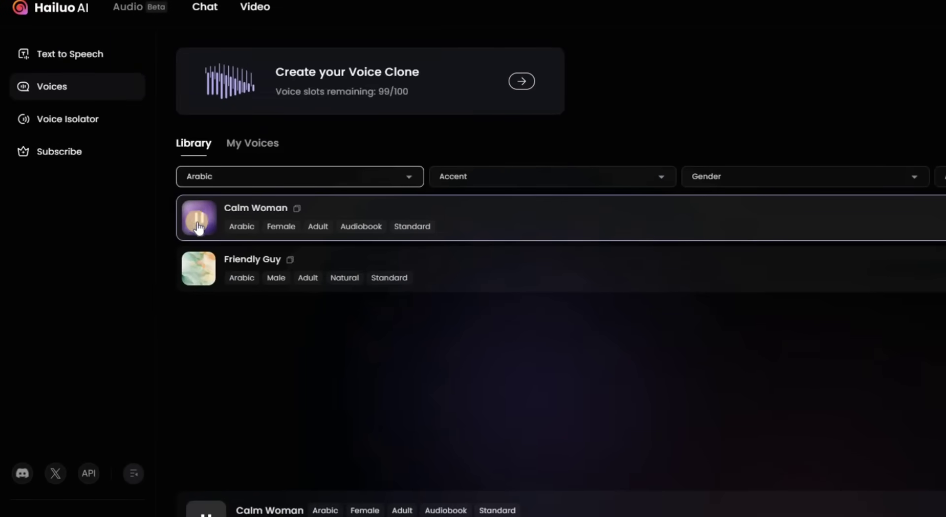
left_click(199, 274)
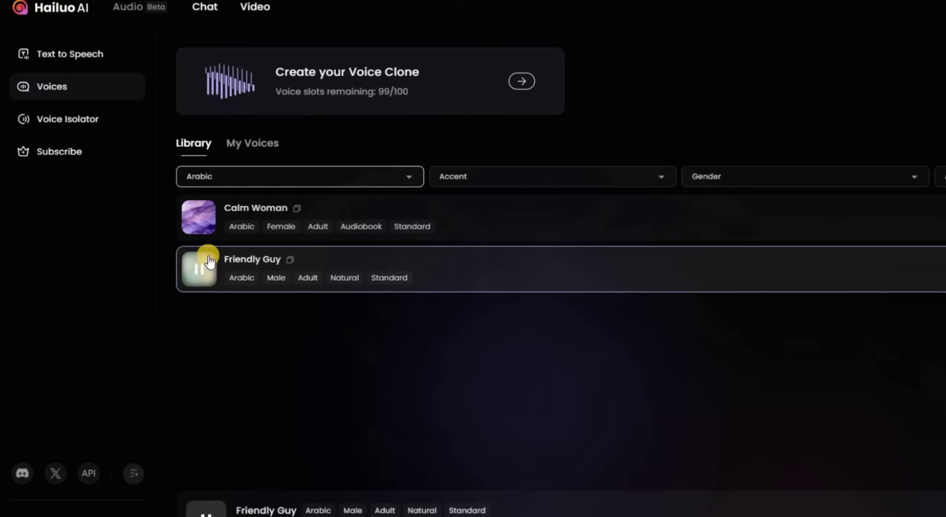
Switch to Cantonese and preview Professional Female Host, Gentle Lady and Playful Man
left_click(537, 180)
left_click(345, 177)
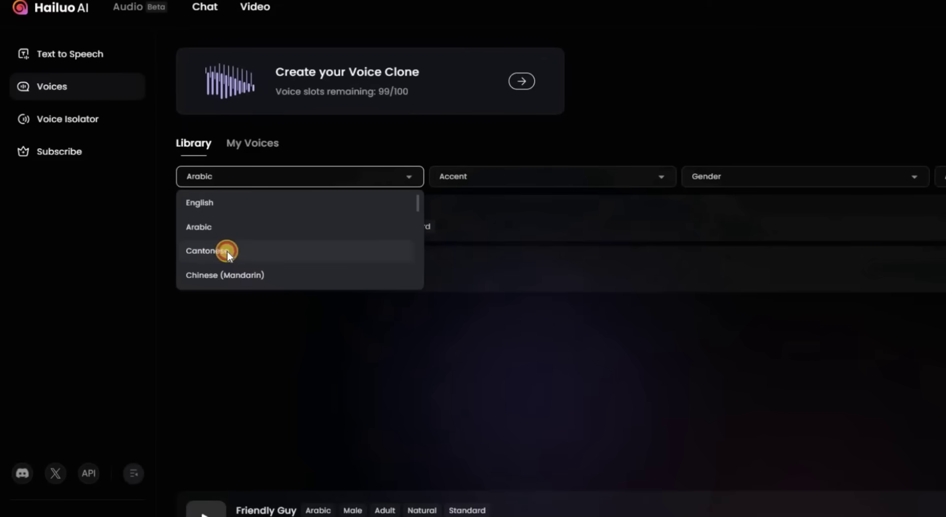
left_click(202, 250)
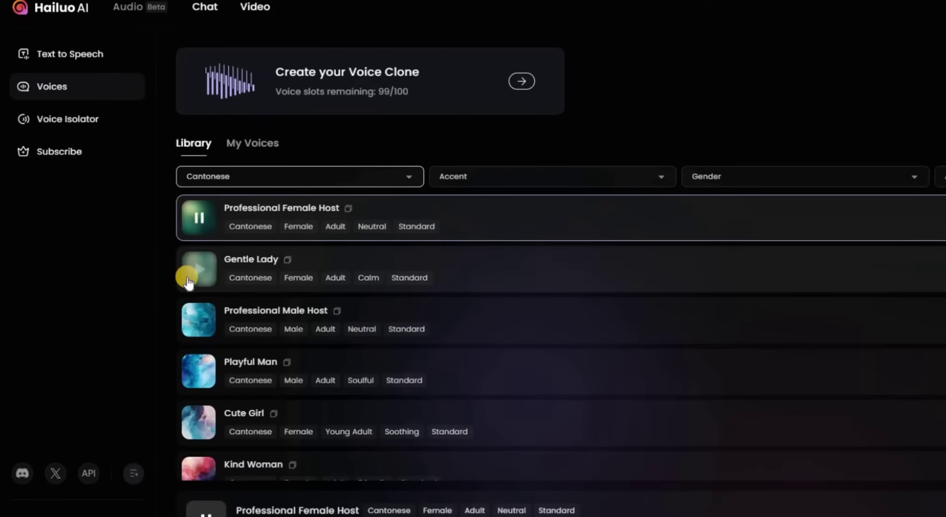
left_click(186, 286)
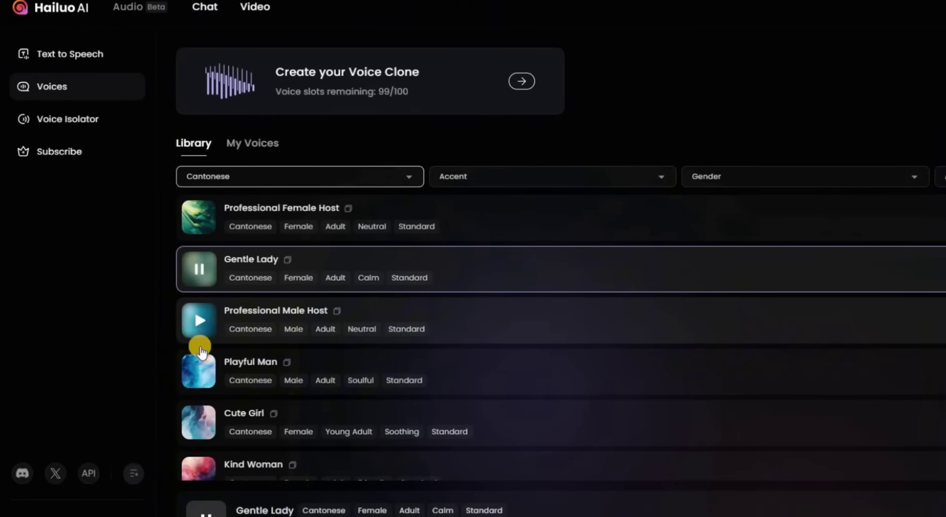
left_click(199, 377)
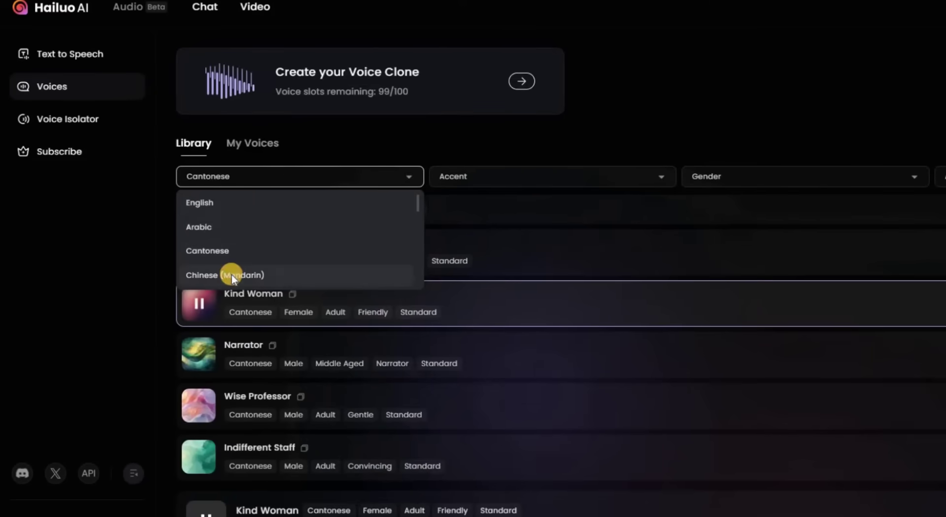
Switch to Chinese (Mandarin), preview News Anchor and Mature Woman, then clear the language filter
left_click(232, 276)
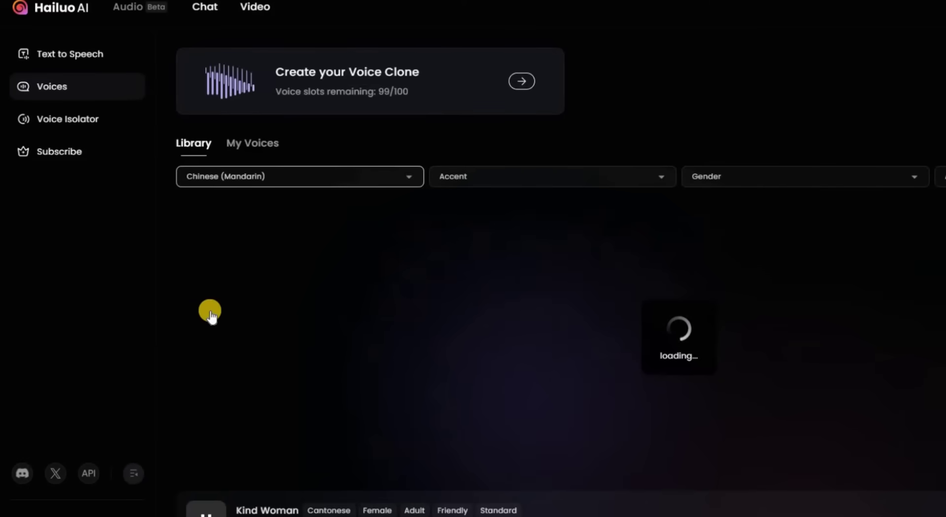
left_click(197, 273)
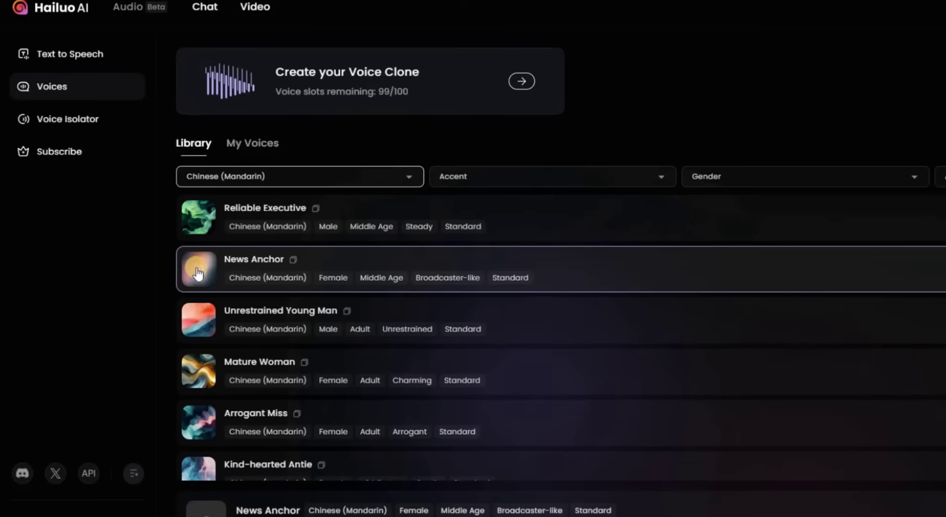
left_click(201, 371)
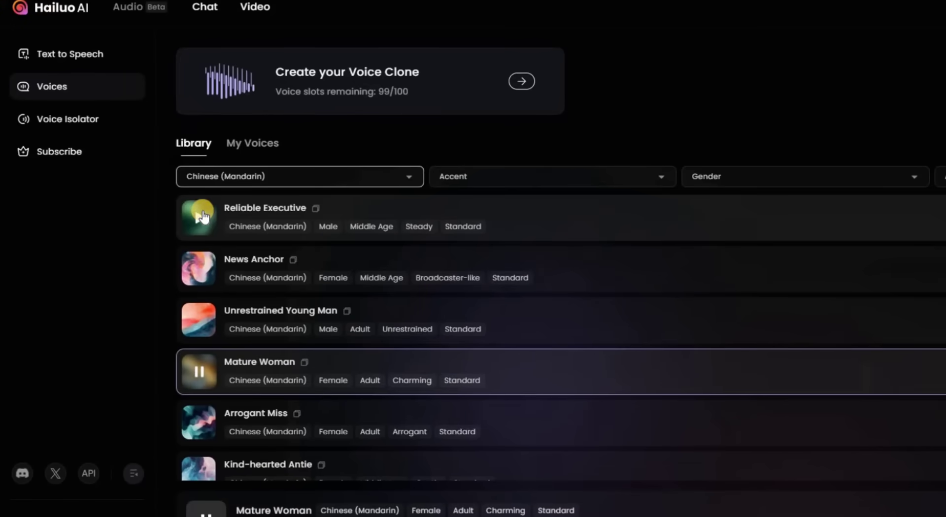
left_click(247, 177)
left_click(245, 254)
Filter to French voices and preview Patient Female Presenter and Casual Man
scroll(236, 249, "up", 2)
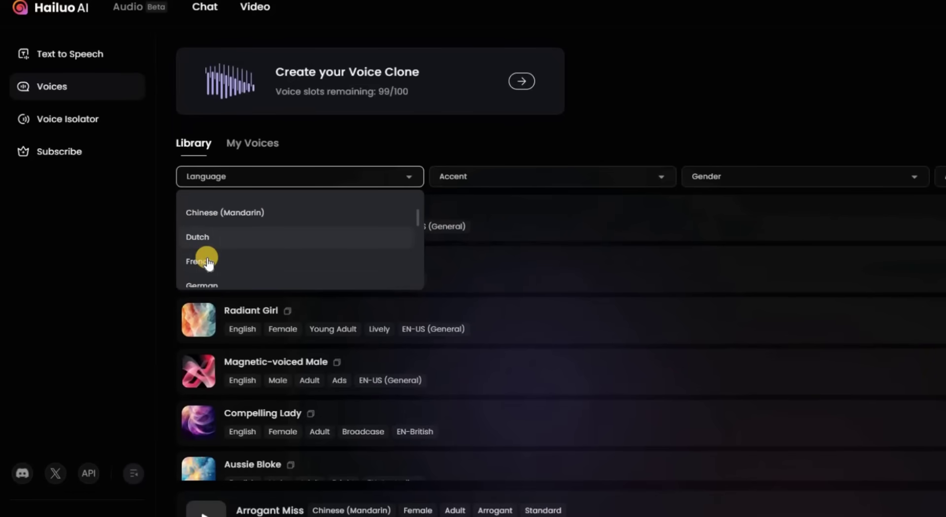
left_click(207, 259)
left_click(203, 270)
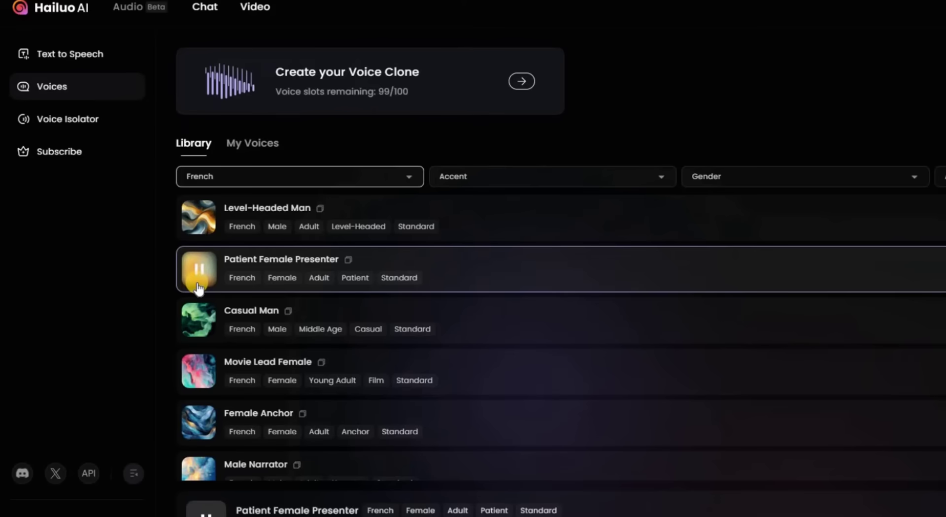
left_click(196, 325)
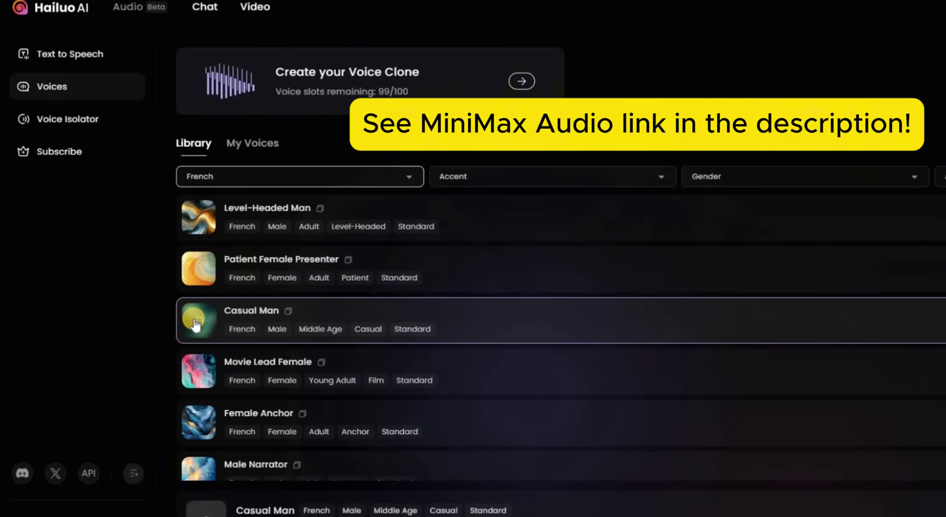
Switch the language to German and preview Friendly Man and Sweet Lady
left_click(407, 176)
left_click(379, 176)
left_click(226, 222)
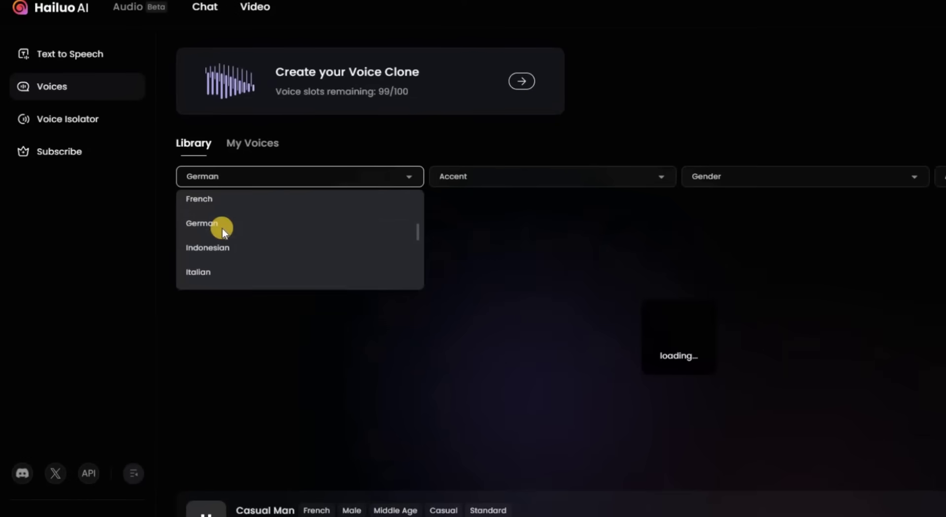
left_click(206, 228)
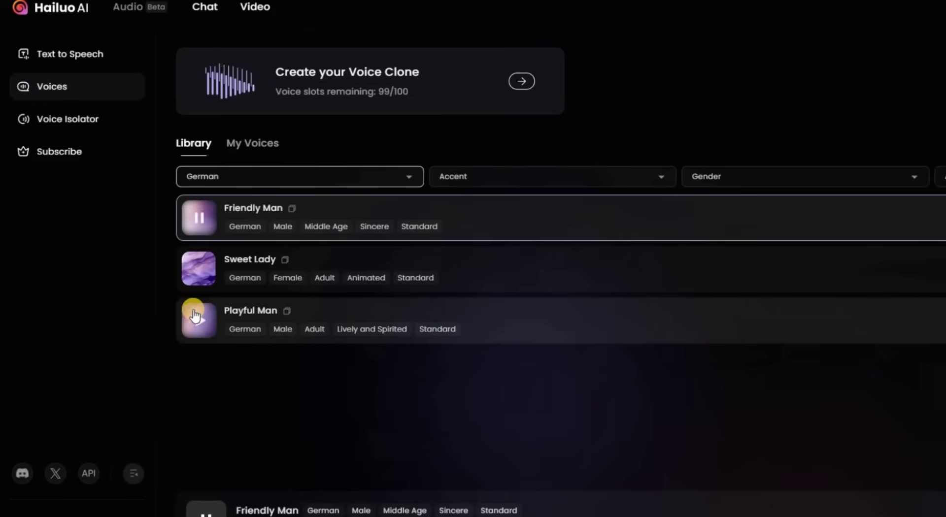
left_click(198, 273)
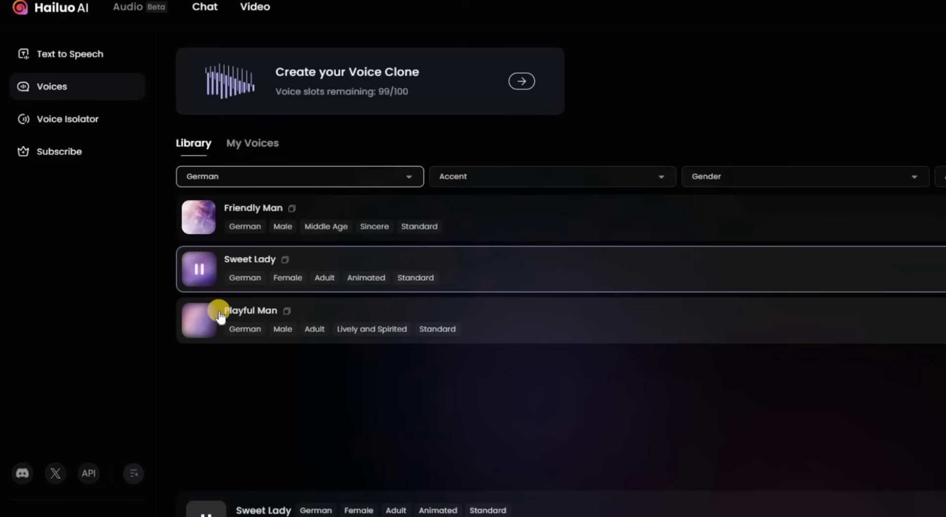
Filter to Japanese and preview Intellectual Senior, Decisive Princess and Dominant Man
left_click(394, 180)
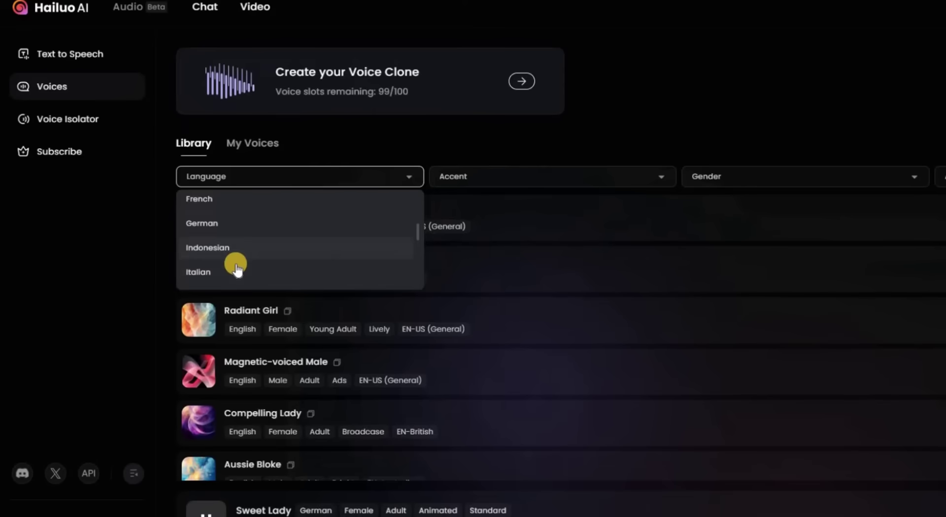
scroll(217, 261, "down", 2)
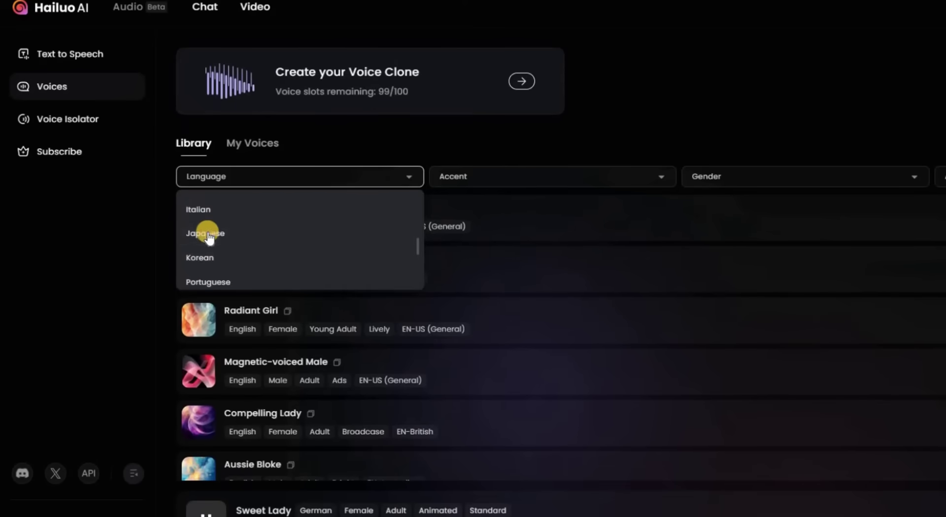
left_click(223, 234)
left_click(196, 207)
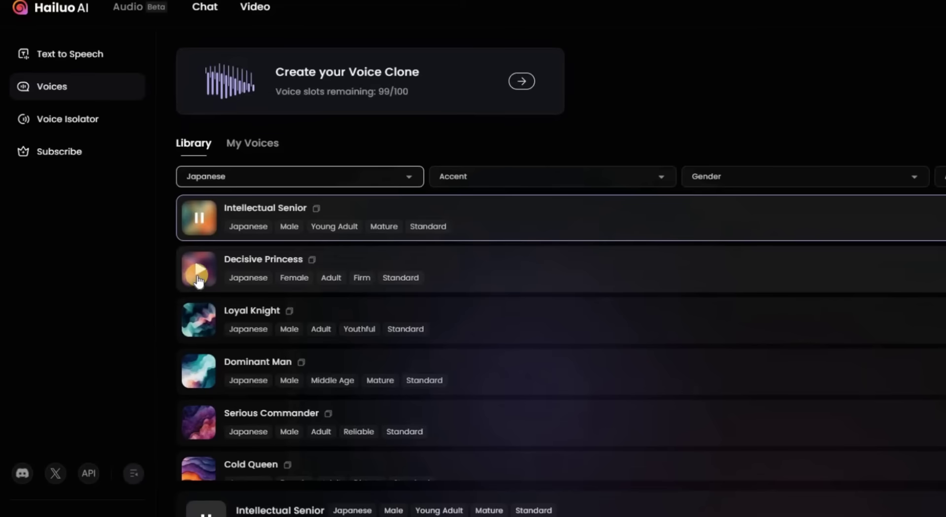
left_click(199, 275)
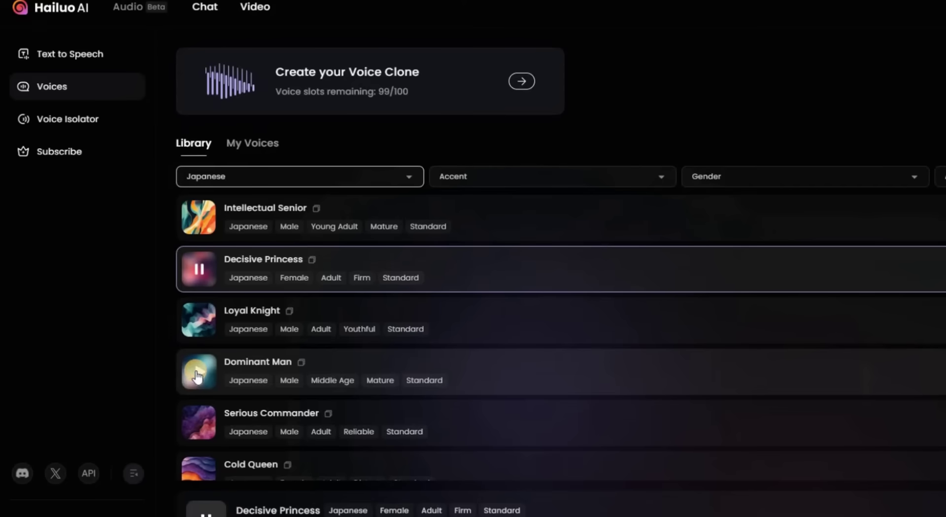
left_click(197, 377)
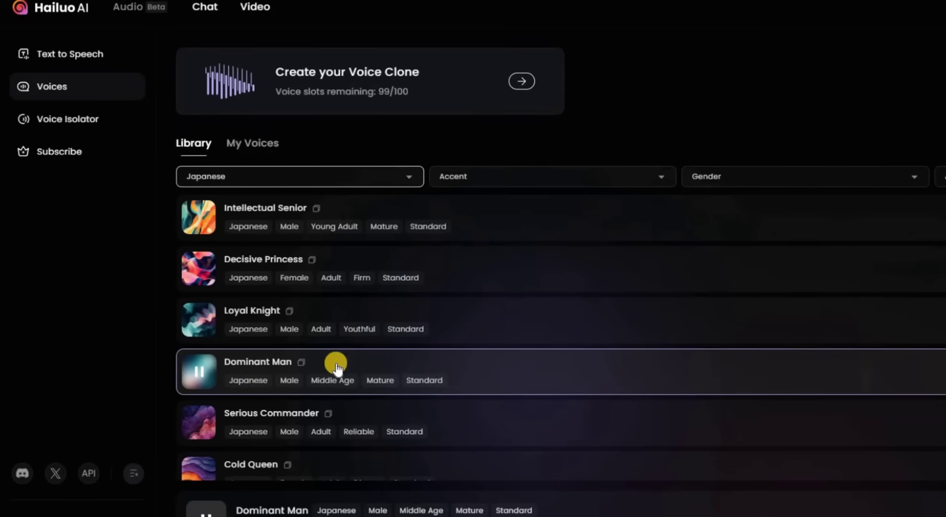
Narrow Japanese voices to Female and preview Decisive Princess and Cold Queen
left_click(705, 176)
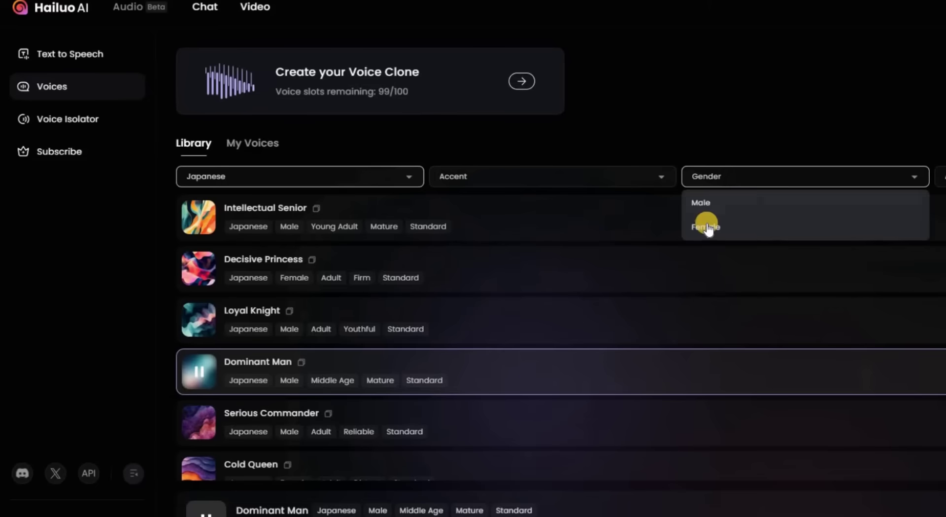
left_click(706, 227)
left_click(199, 218)
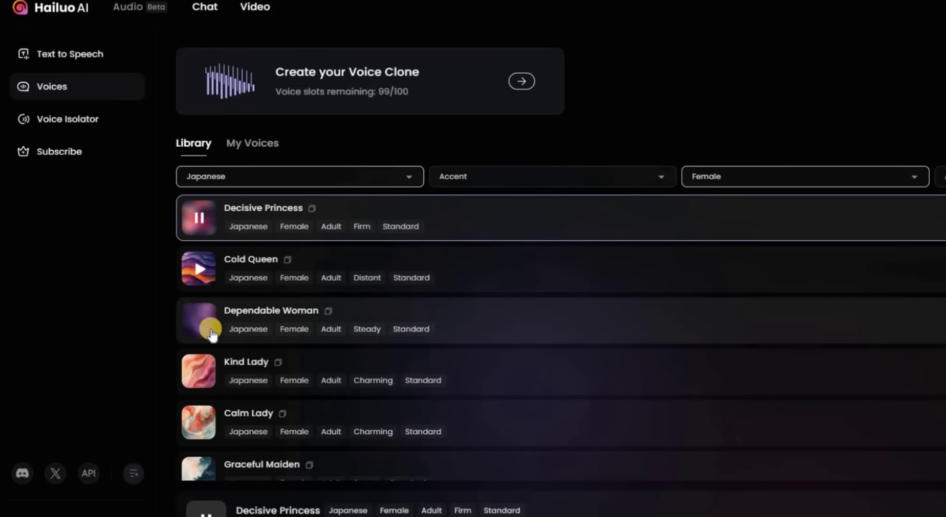
left_click(199, 286)
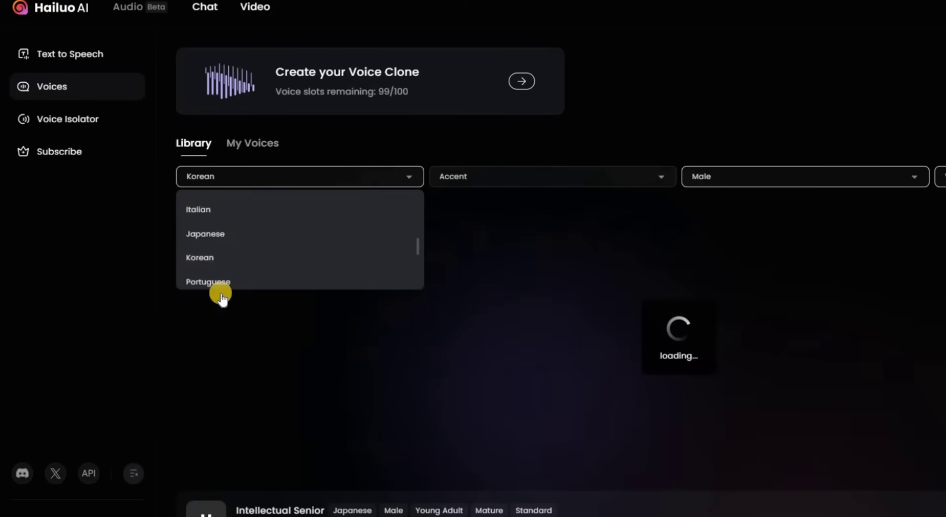
Switch to Korean, preview Sassy Girl and Brave Youth, then female Mysterious Girl and Quirky Girl
left_click(206, 257)
left_click(199, 220)
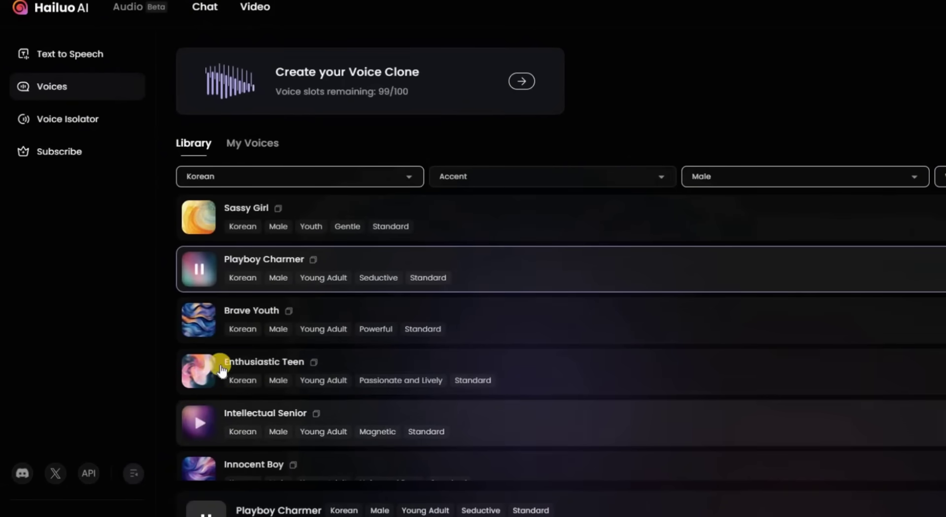
left_click(199, 325)
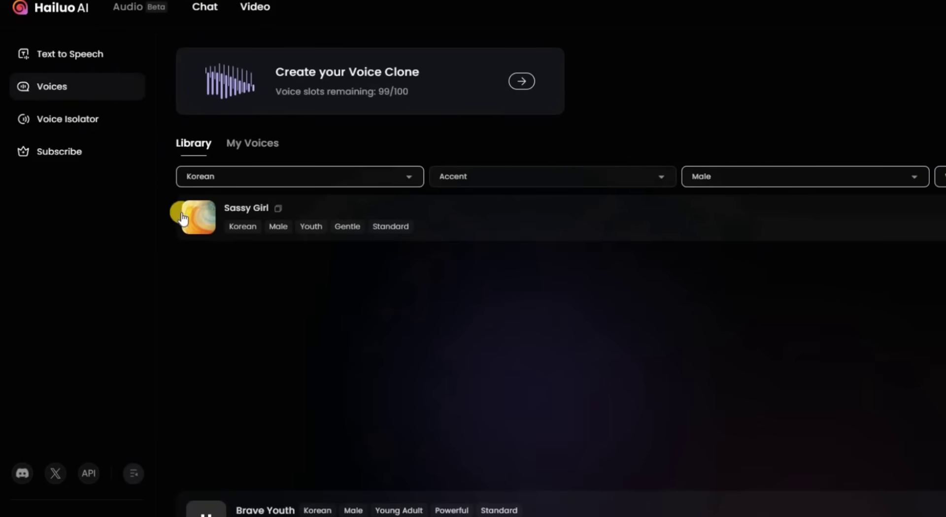
left_click(754, 181)
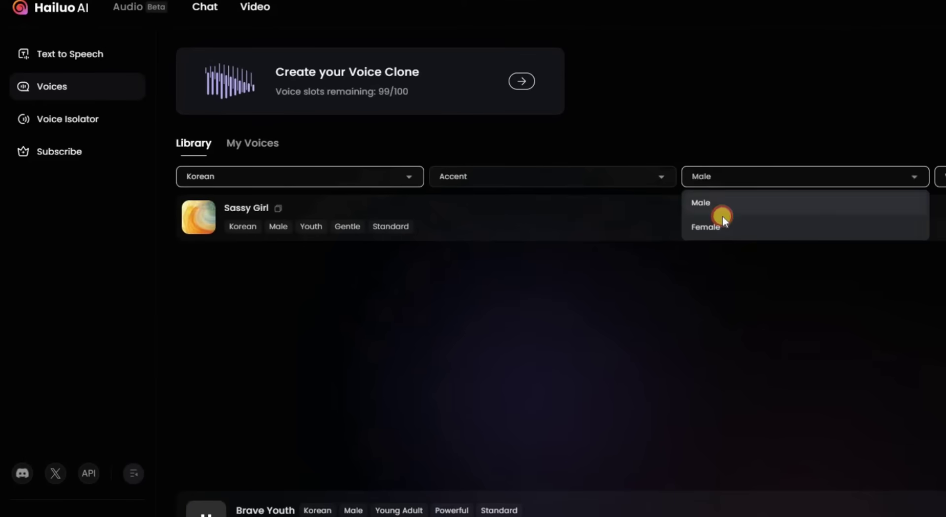
left_click(721, 224)
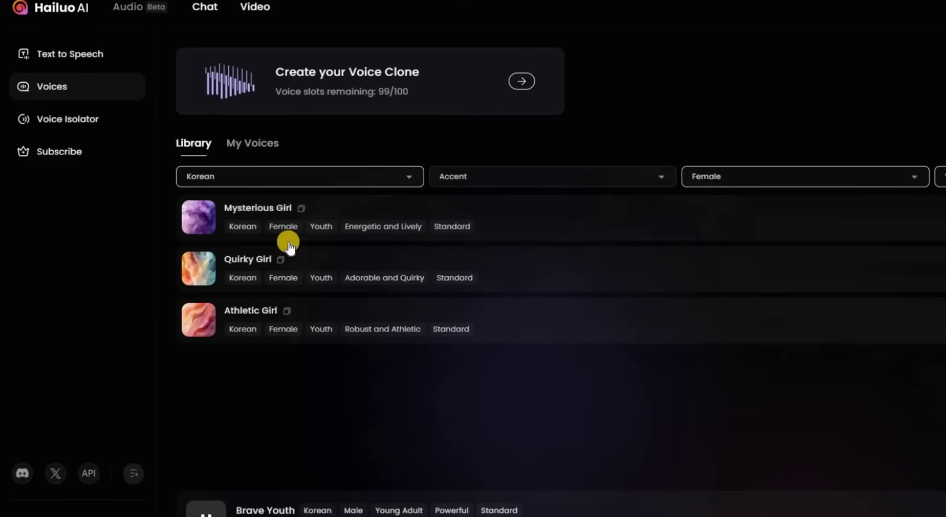
left_click(199, 217)
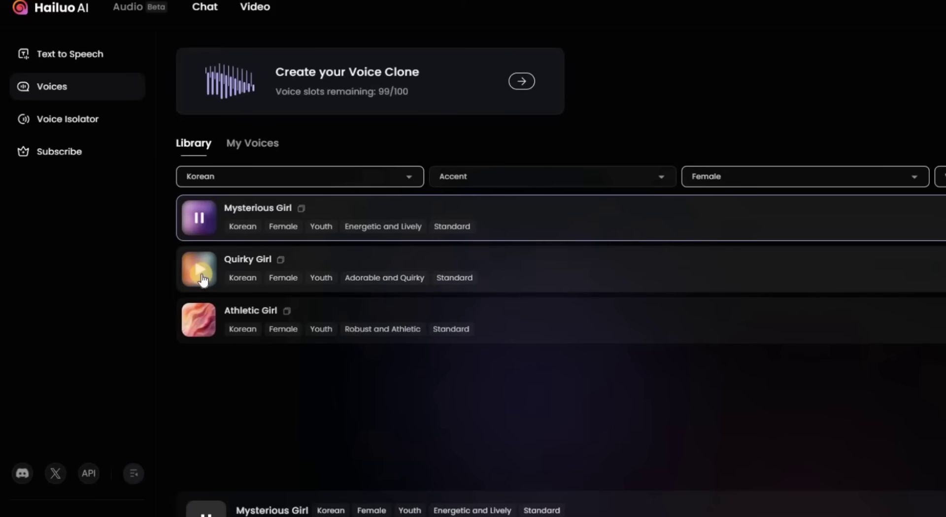
left_click(200, 274)
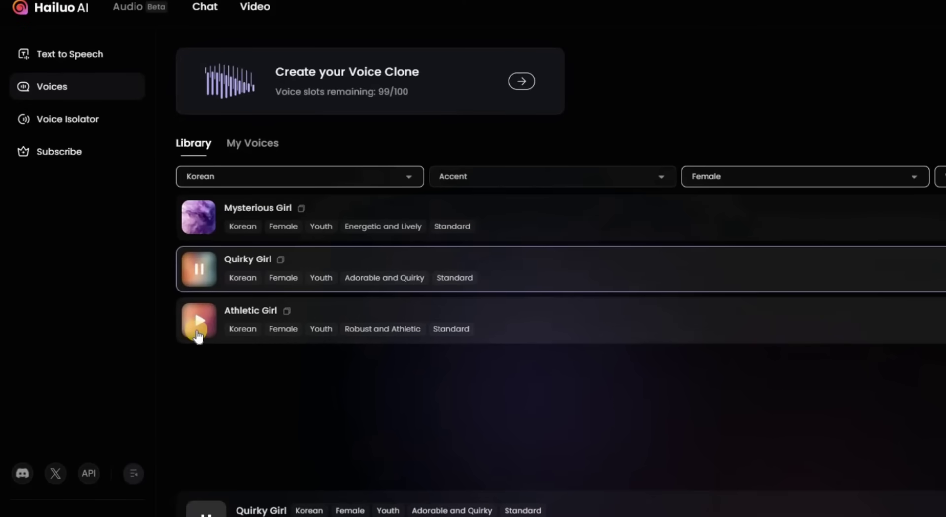
Filter the library to Spanish and preview Charming Queen and Sophisticated Lady
left_click(296, 177)
left_click(264, 256)
scroll(243, 271, "down", 2)
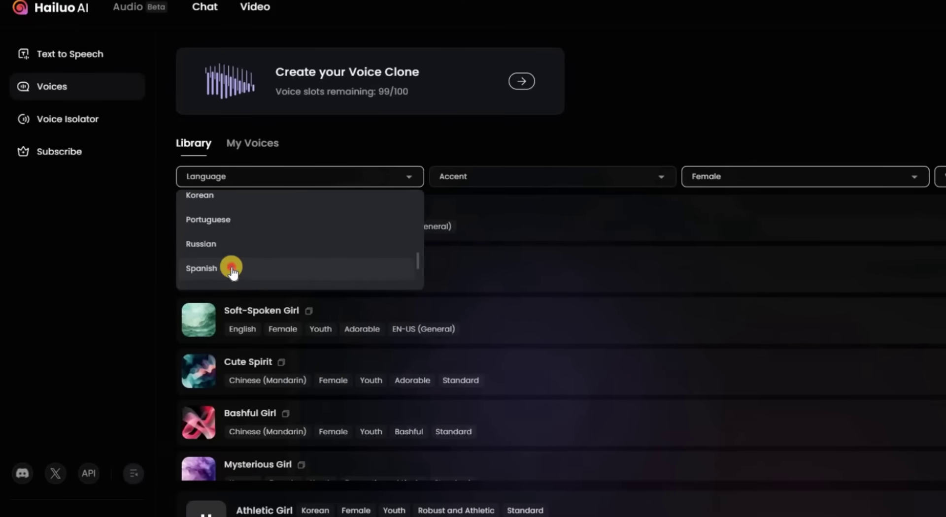
left_click(232, 269)
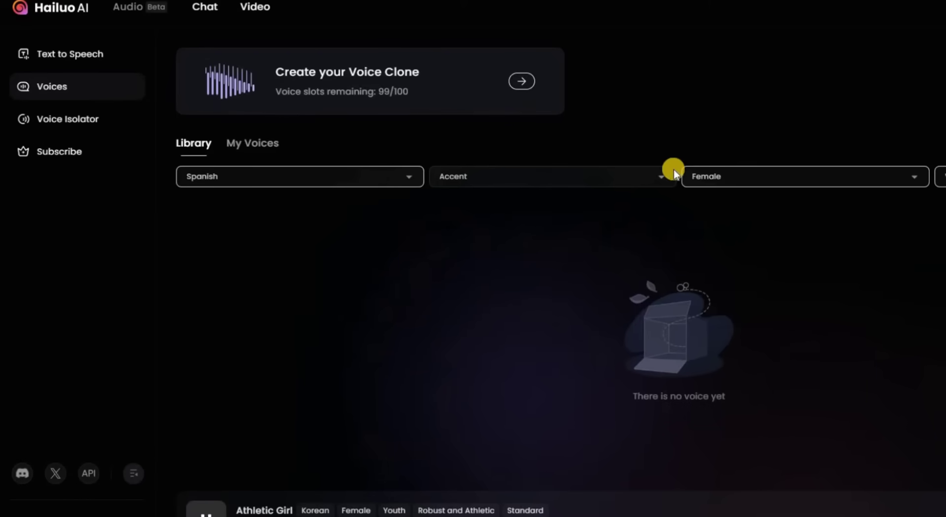
left_click(740, 177)
left_click(941, 176)
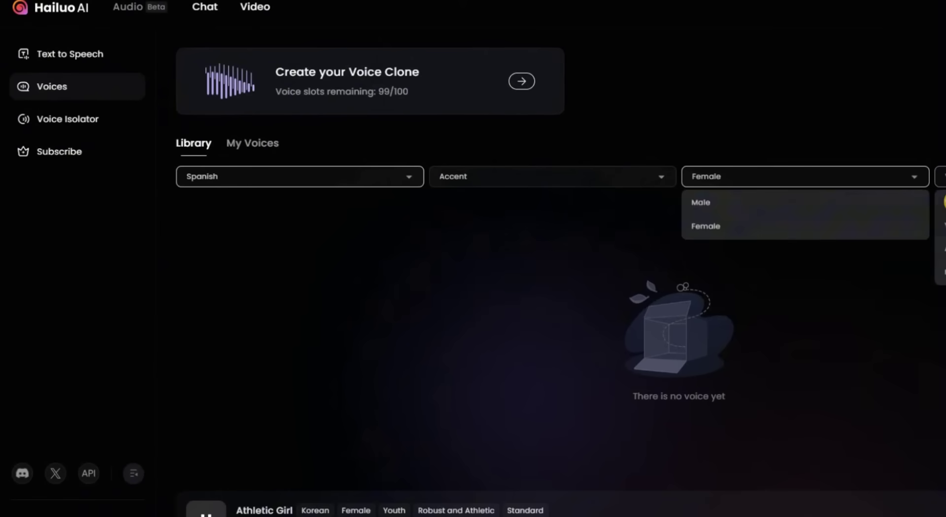
left_click(866, 251)
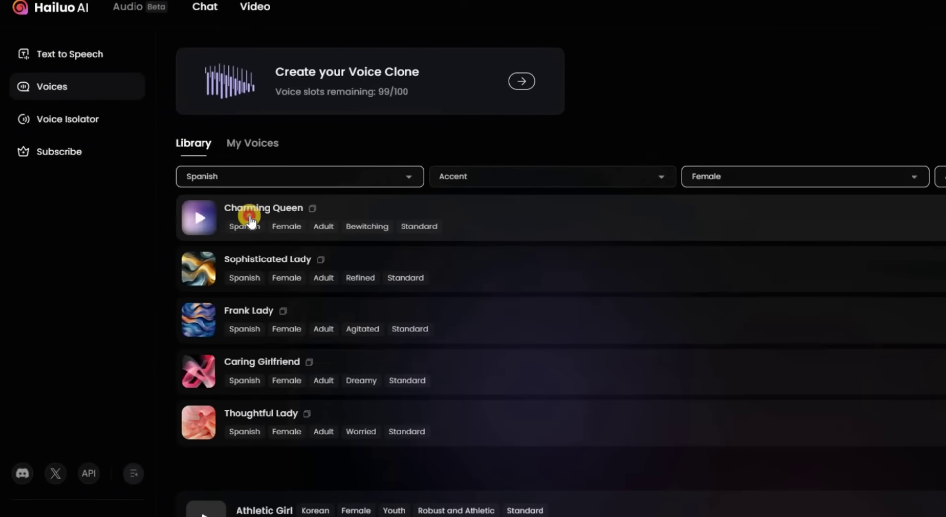
left_click(211, 219)
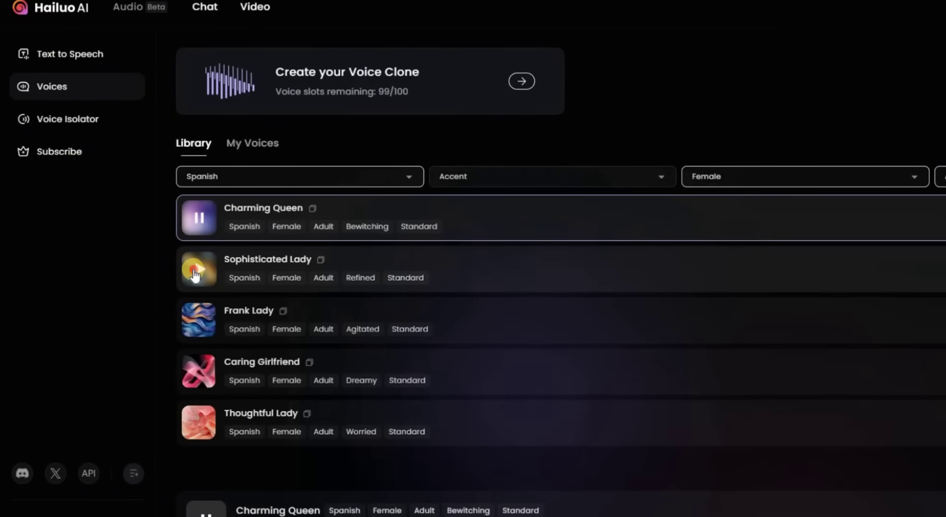
left_click(195, 275)
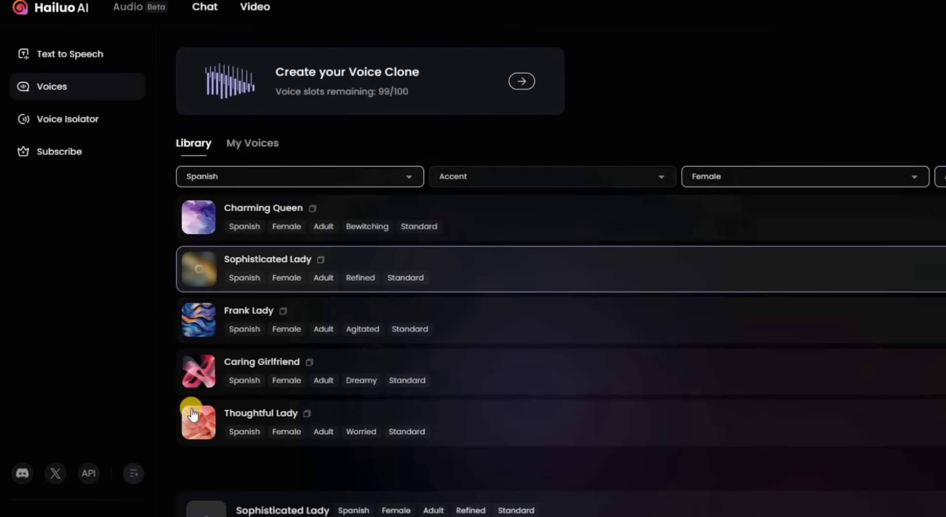
Narrow Spanish voices to Male and preview Rational Man and Strong-willed Boy
left_click(812, 179)
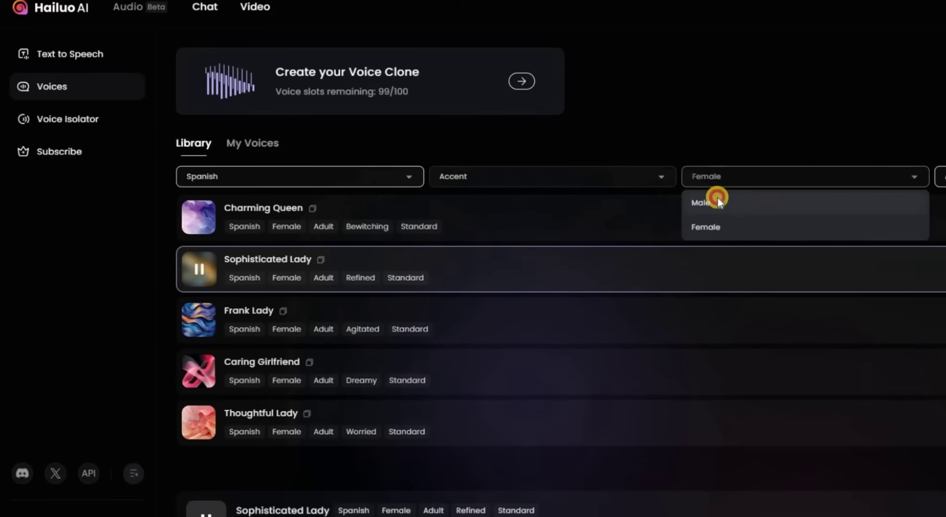
left_click(718, 198)
left_click(207, 327)
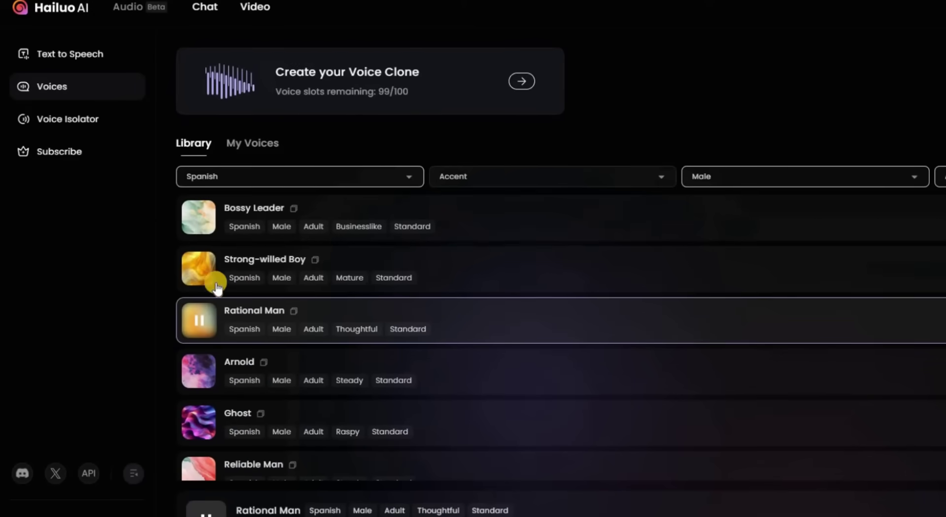
left_click(197, 266)
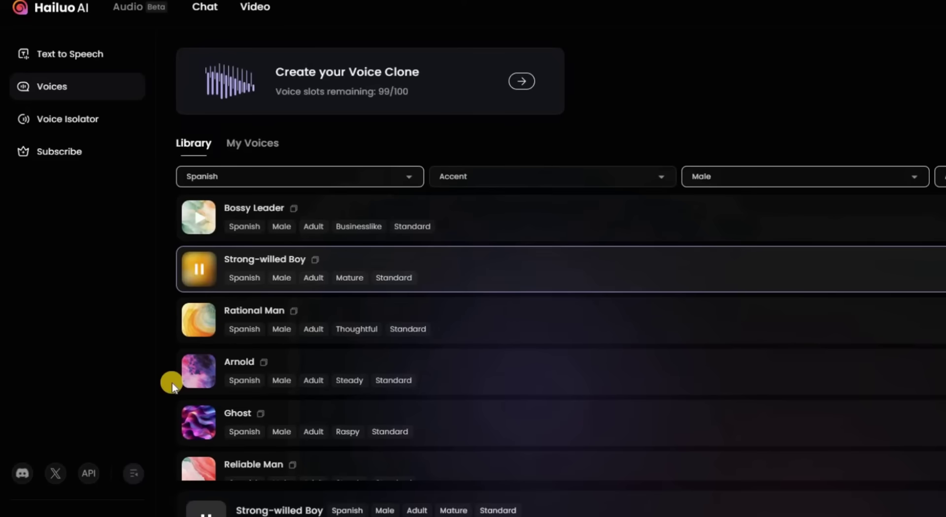
Play Ghost, then filter to Russian and preview Attractive Guy and Bad-tempered Boy
left_click(190, 421)
left_click(232, 177)
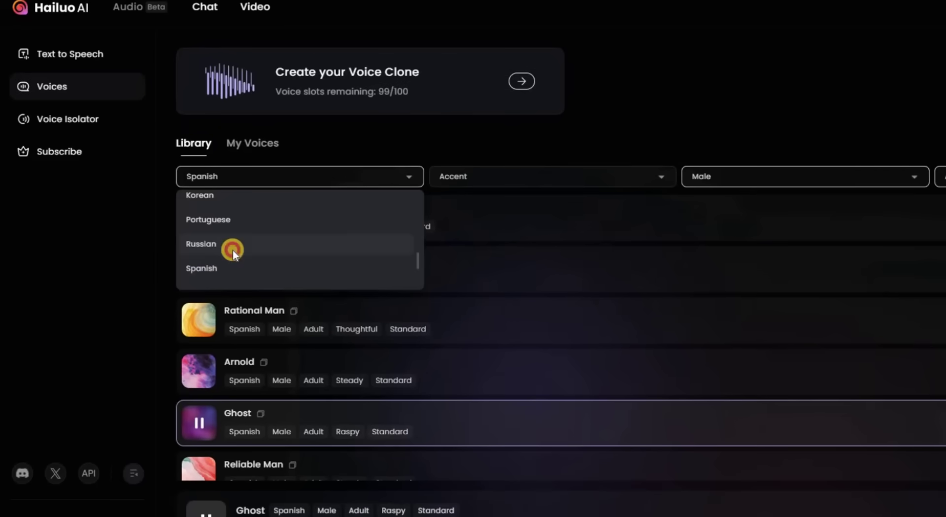
left_click(232, 246)
left_click(202, 221)
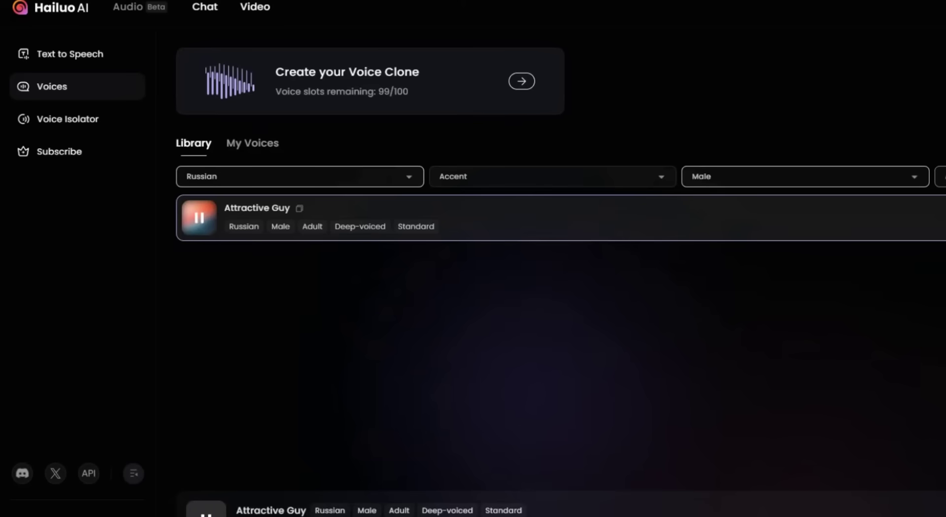
left_click(942, 176)
left_click(942, 201)
left_click(920, 201)
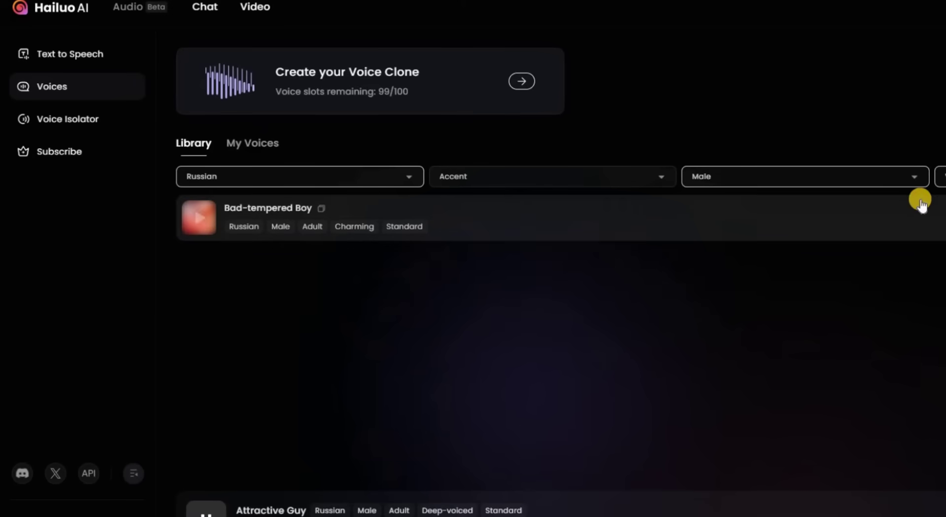
left_click(220, 213)
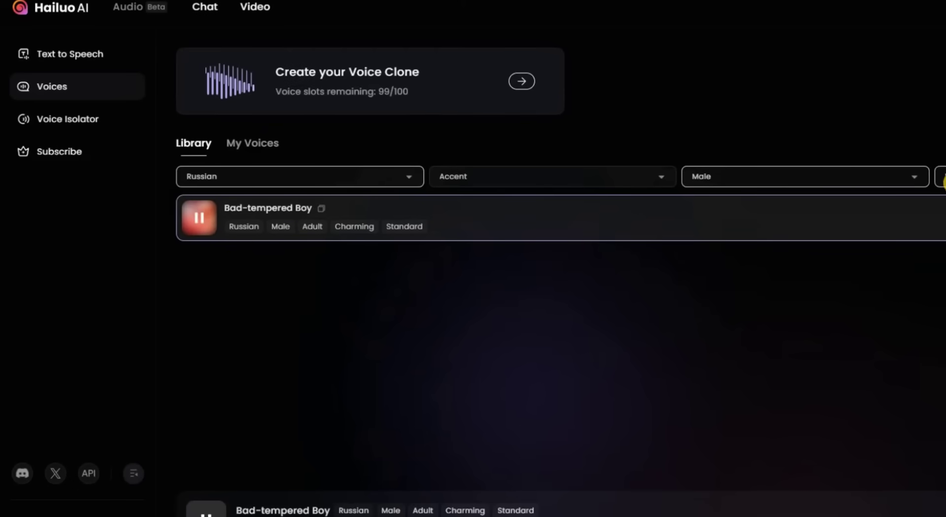
Switch the language to Vietnamese and preview Kind-hearted girl and Athletic Student
left_click(942, 177)
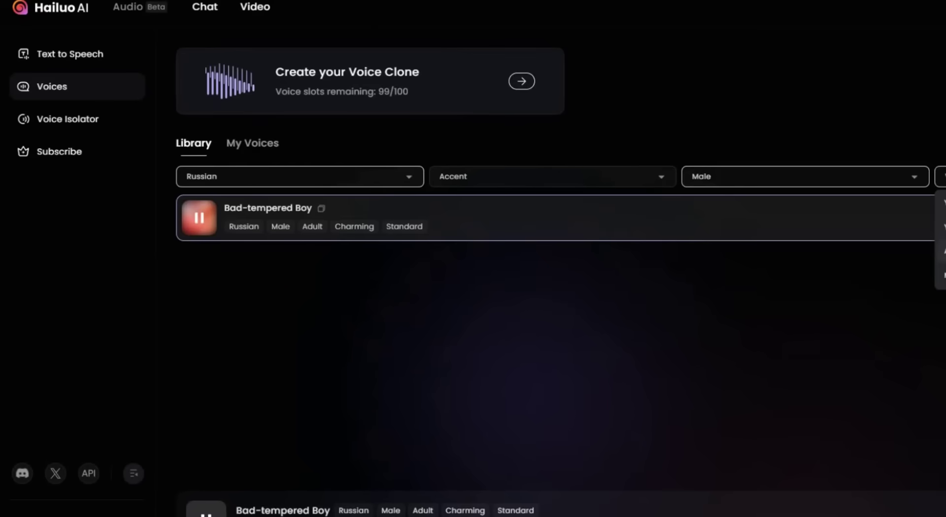
left_click(221, 276)
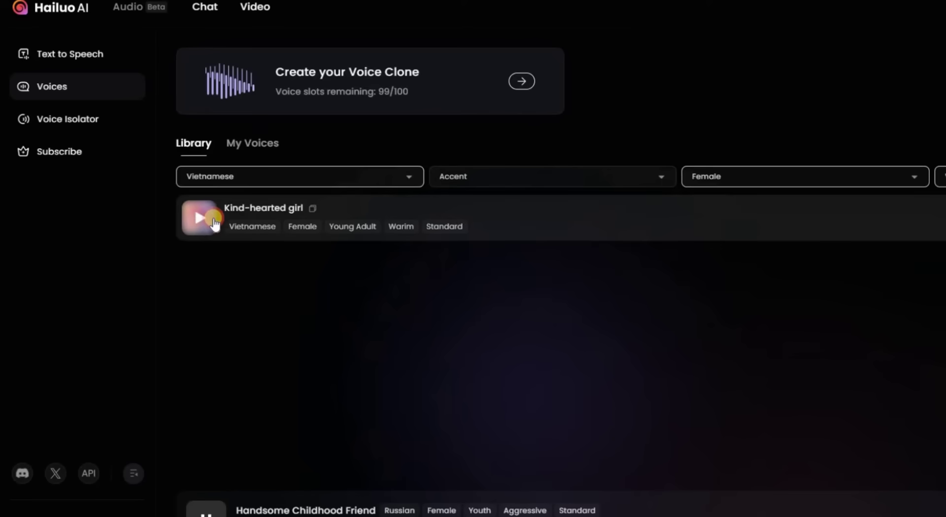
left_click(199, 218)
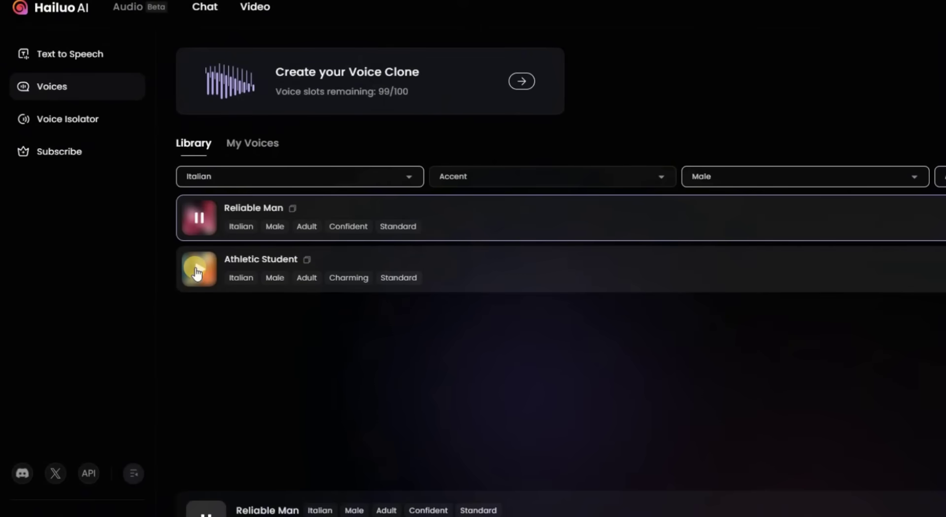
left_click(196, 273)
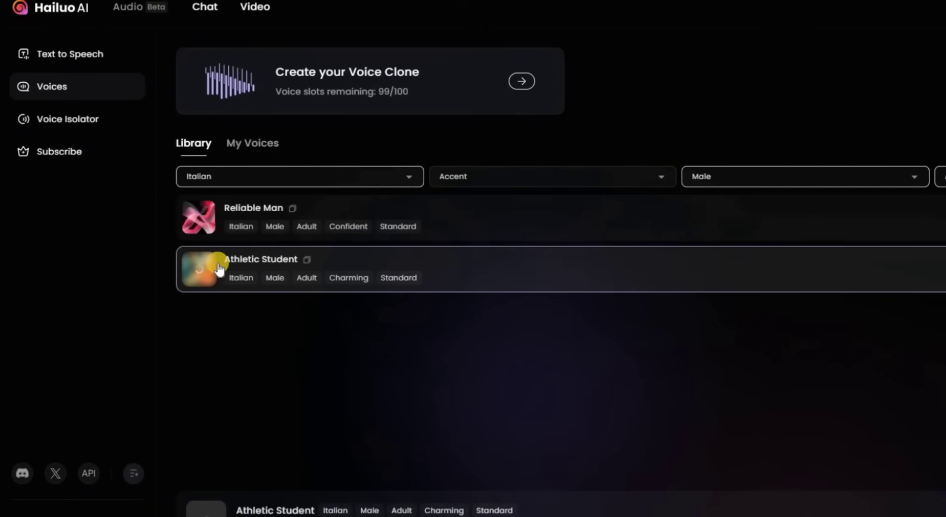
Switch the language to Turkish and preview the Trustworthy man voice
left_click(413, 177)
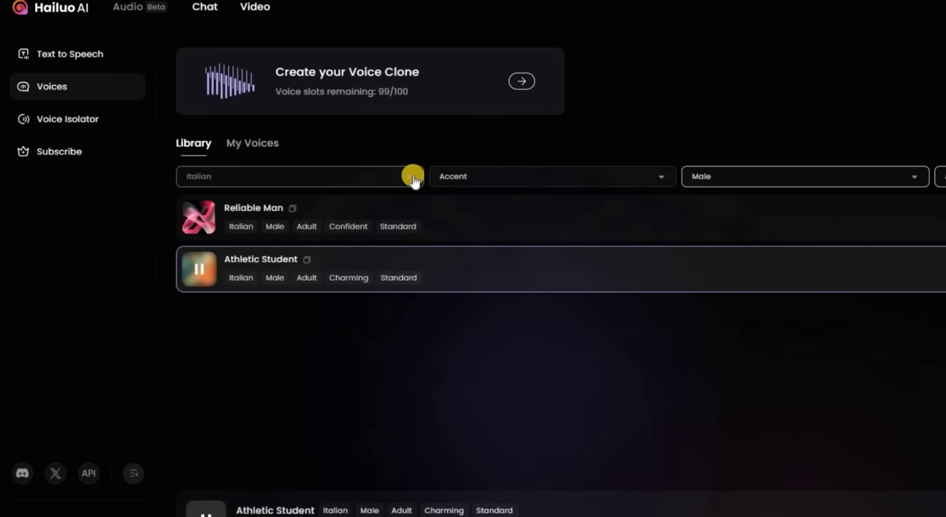
left_click(388, 253)
left_click(757, 236)
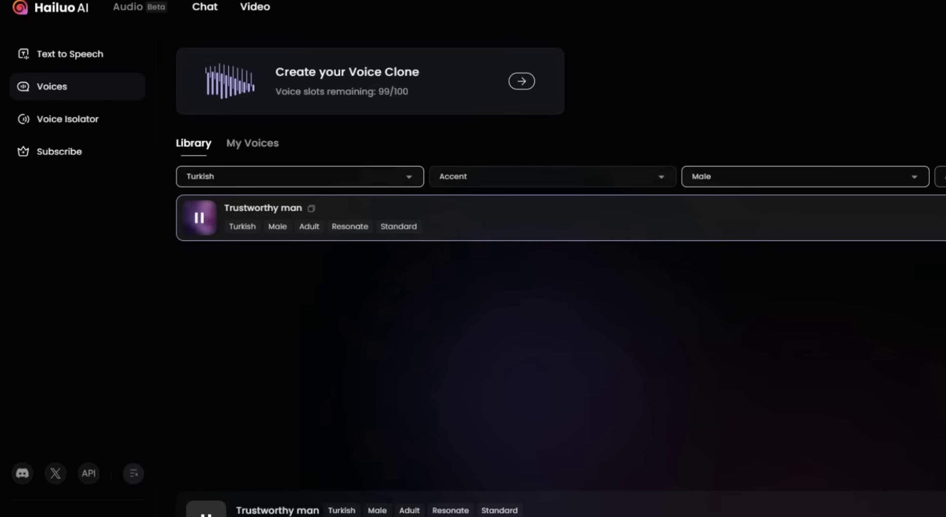
left_click(941, 177)
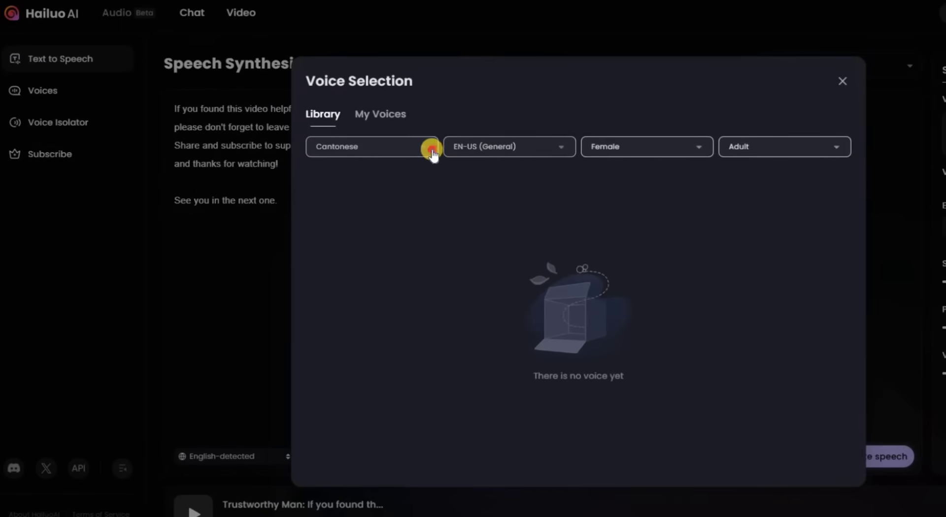
Filter the voice picker to English and generate speech with Captivating Female
left_click(414, 147)
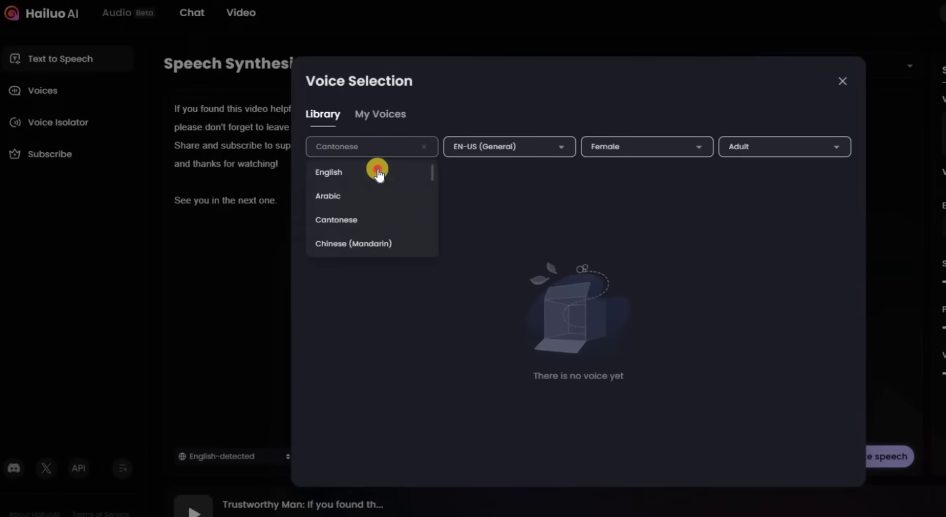
left_click(378, 173)
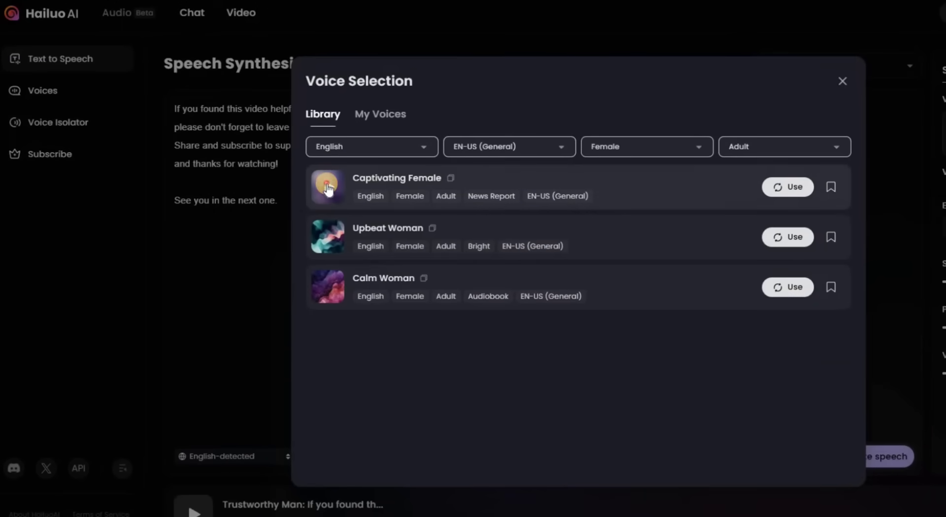
left_click(327, 187)
left_click(794, 187)
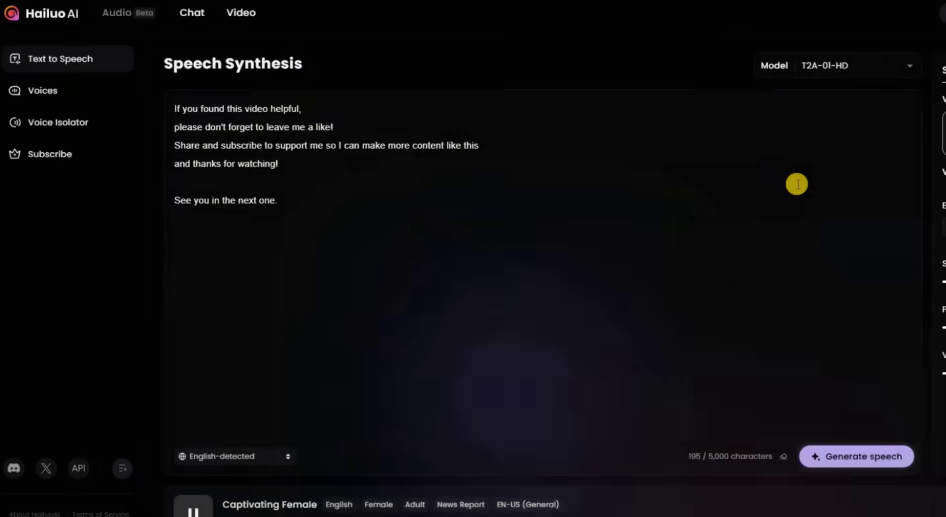
key("ctrl+Return")
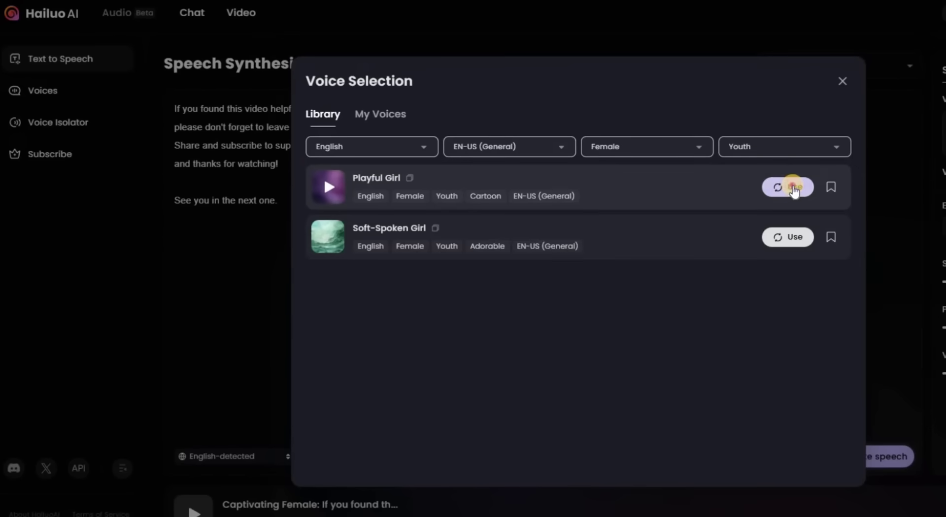
Regenerate the script with Playful Girl, then with Whispering girl
left_click(791, 185)
left_click(855, 457)
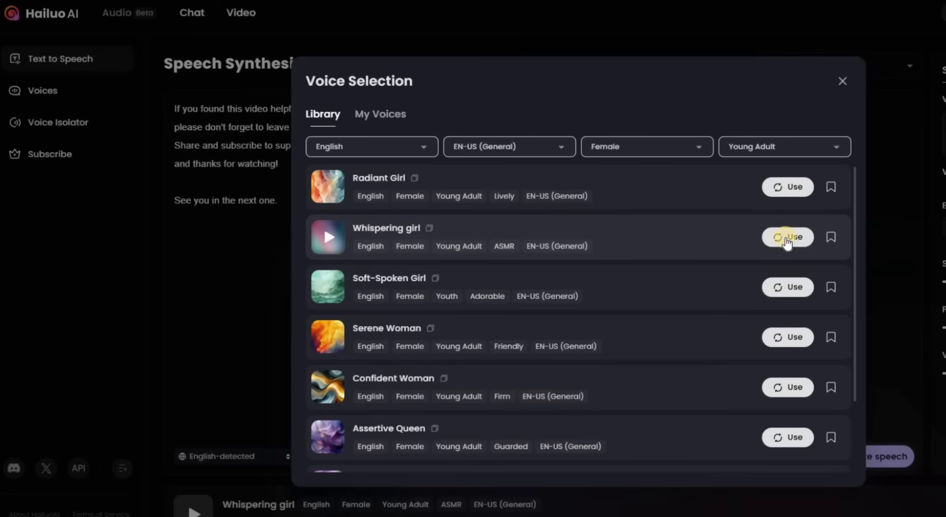
left_click(785, 234)
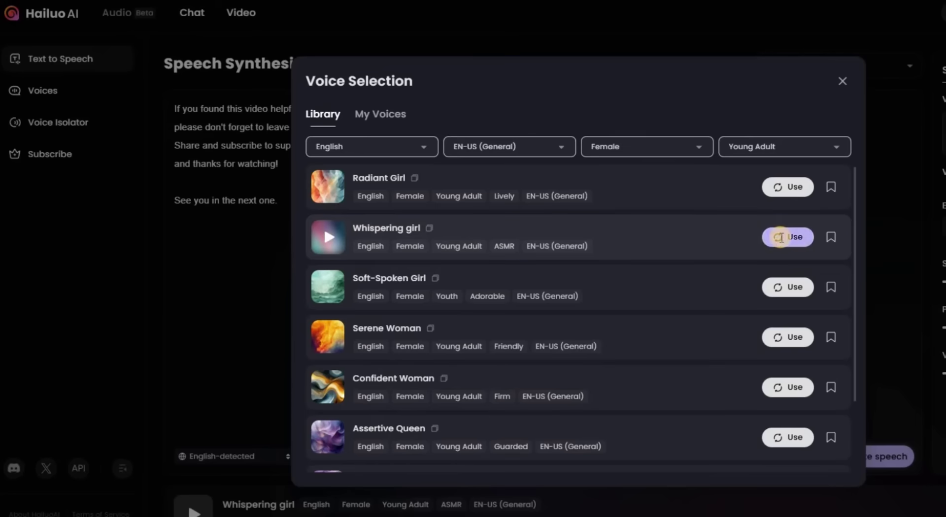
left_click(838, 456)
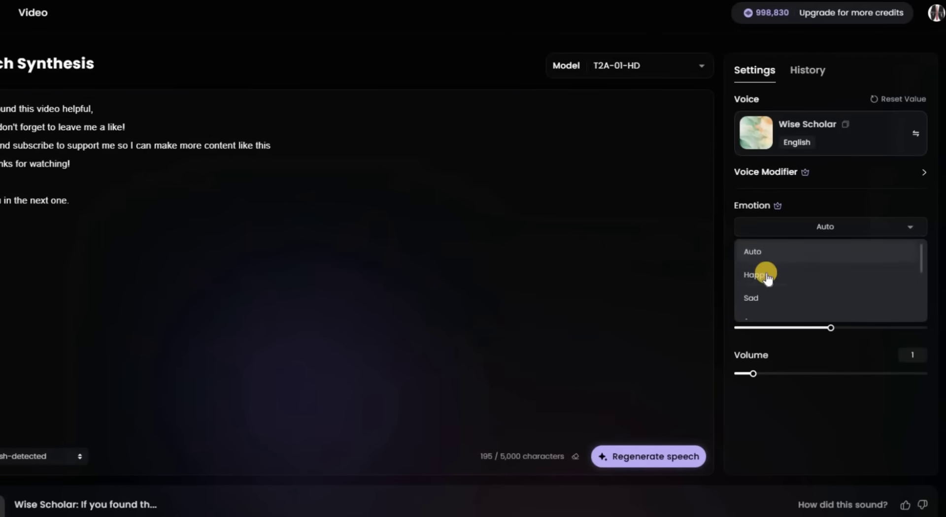
Regenerate the Wise Scholar speech with Happy emotion, then switch the emotion to Sad
left_click(759, 275)
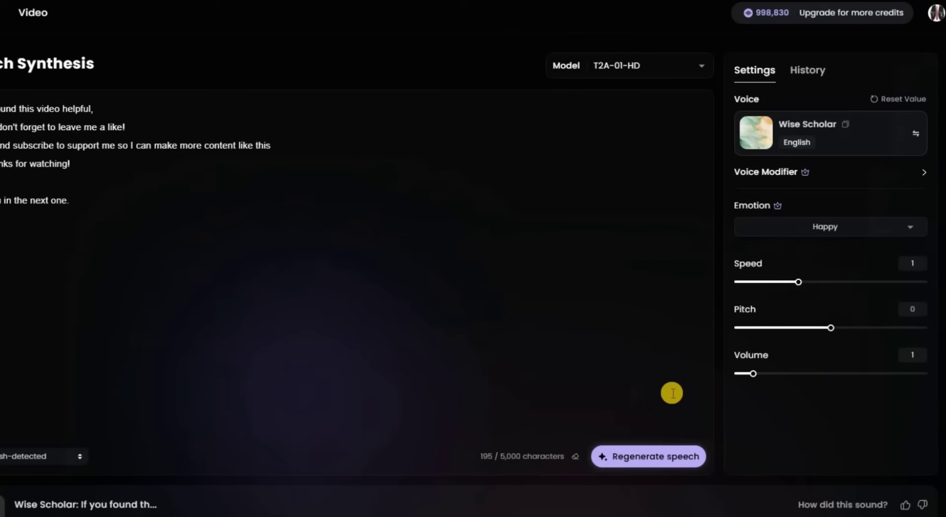
left_click(634, 454)
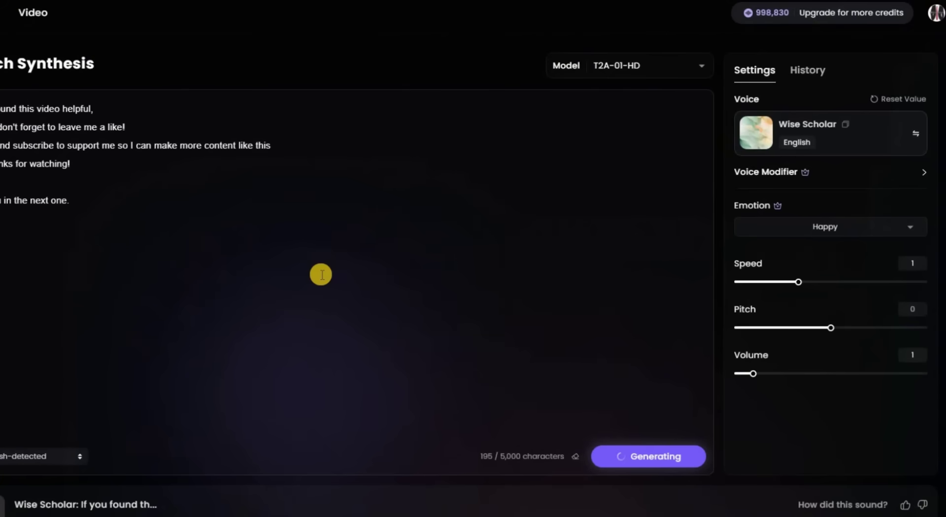
left_click(758, 228)
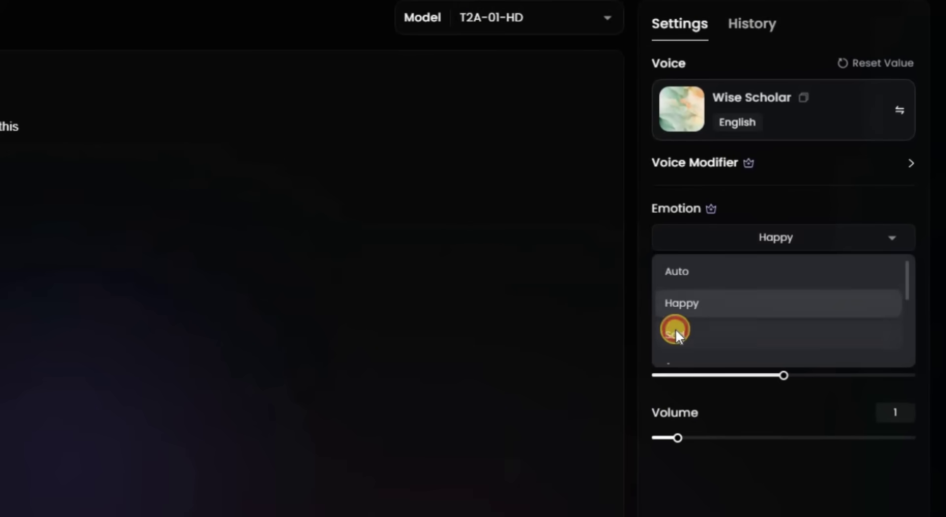
left_click(676, 335)
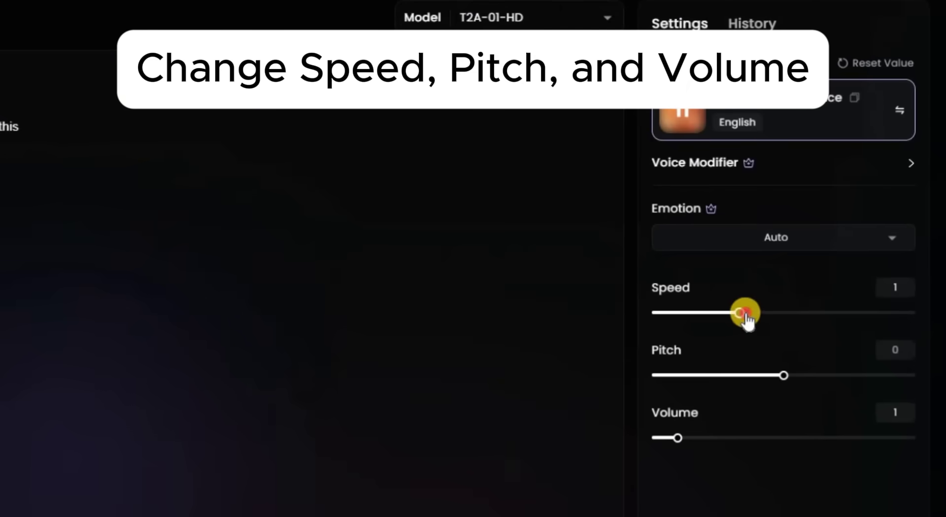
Try speech speeds of 1.52, 0.95 and 0.72 on the Speed slider
left_click_drag(745, 313, 868, 314)
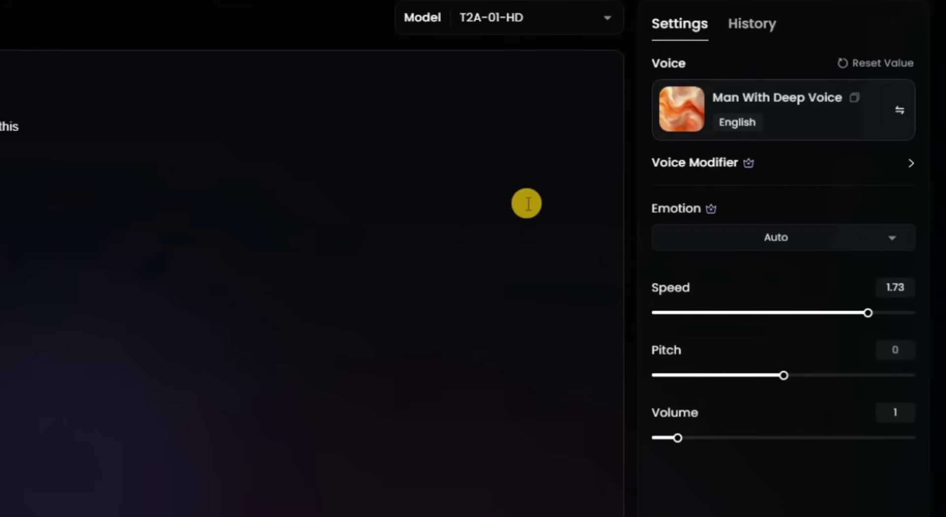
left_click_drag(731, 313, 640, 339)
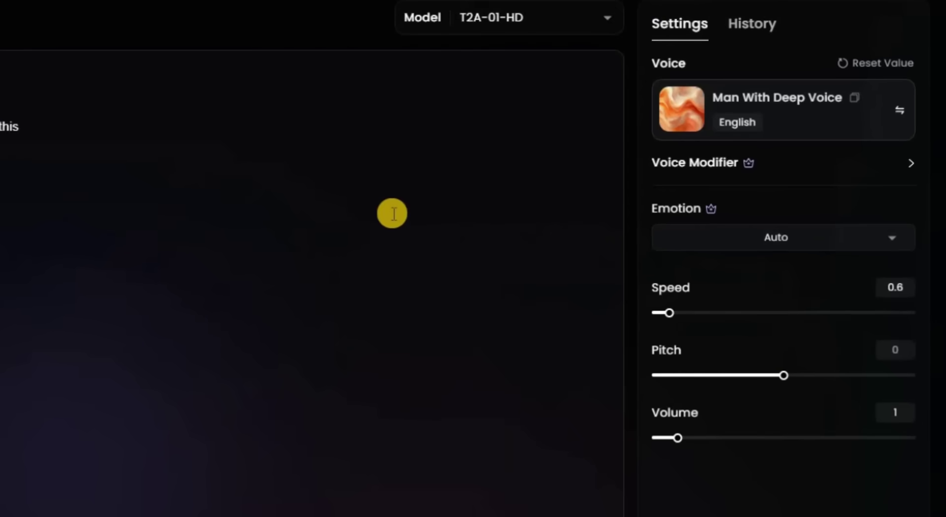
left_click_drag(669, 315, 739, 314)
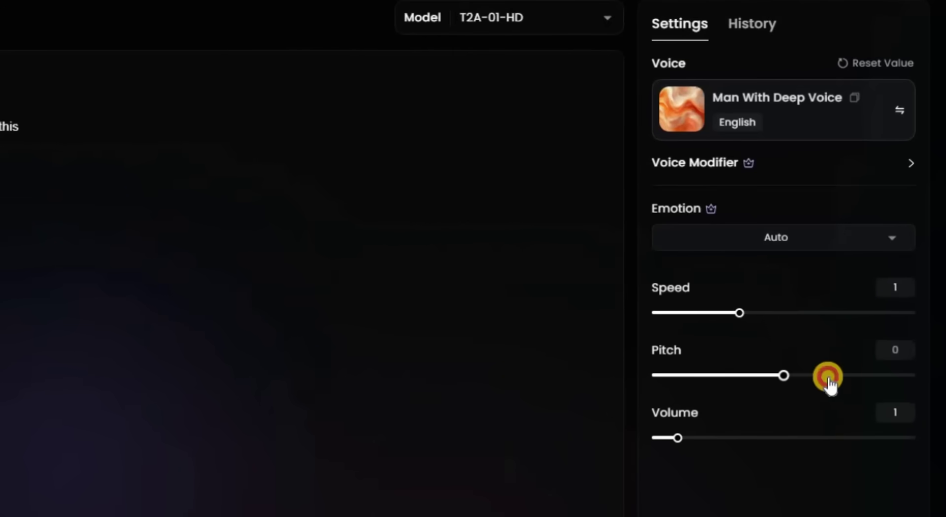
Set pitch to 7, then -7, back toward 0, and raise volume to 9.19
left_click_drag(829, 378, 862, 376)
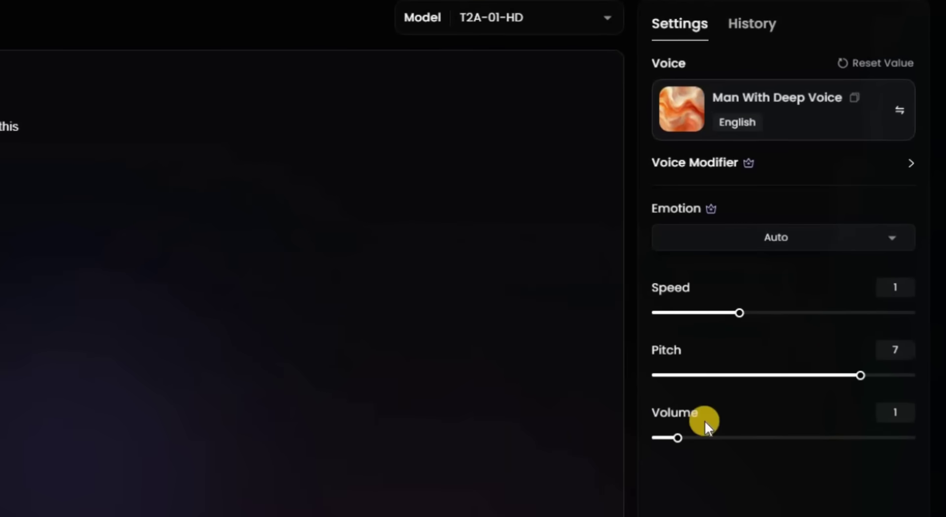
left_click_drag(861, 376, 718, 376)
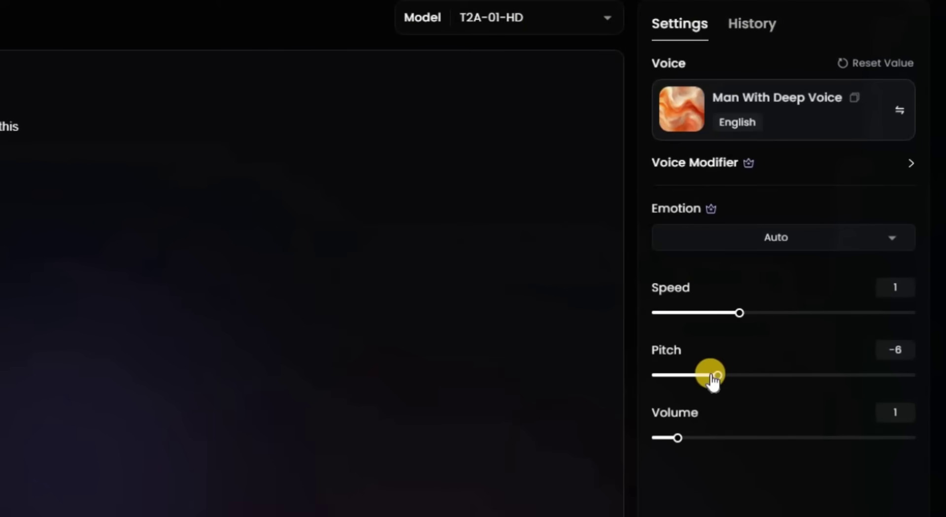
left_click_drag(718, 380, 727, 380)
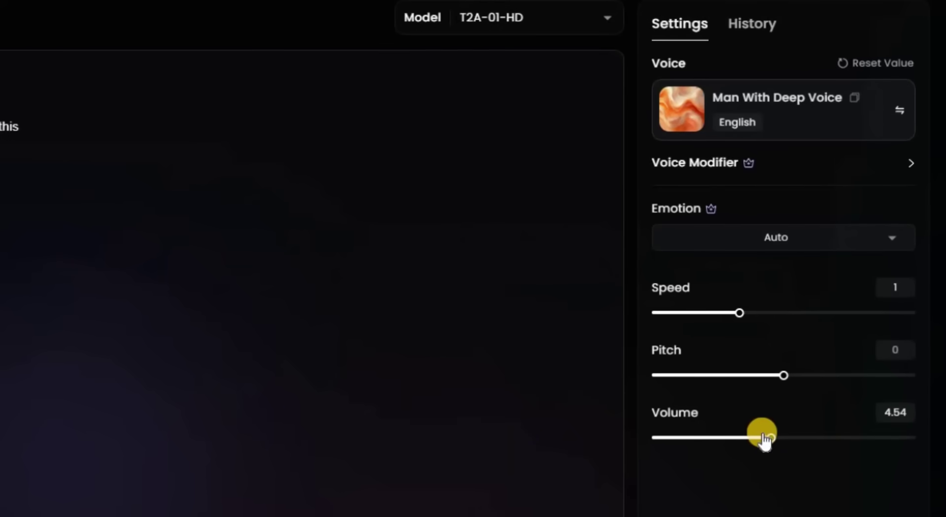
mouse_move(772, 437)
left_mouse_down()
mouse_move(672, 439)
mouse_move(894, 437)
mouse_move(760, 437)
left_mouse_up()
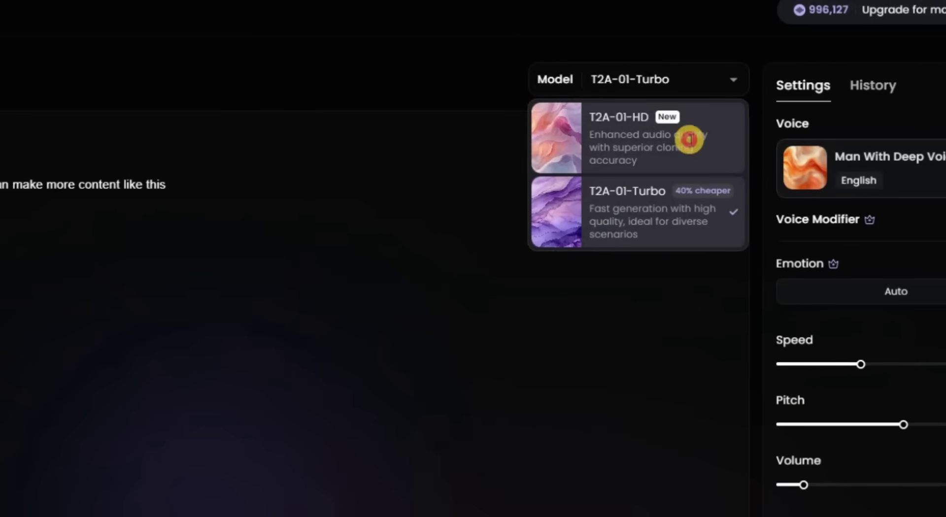
Switch the model to T2A-01-HD and browse the History list of earlier clips
left_click(687, 137)
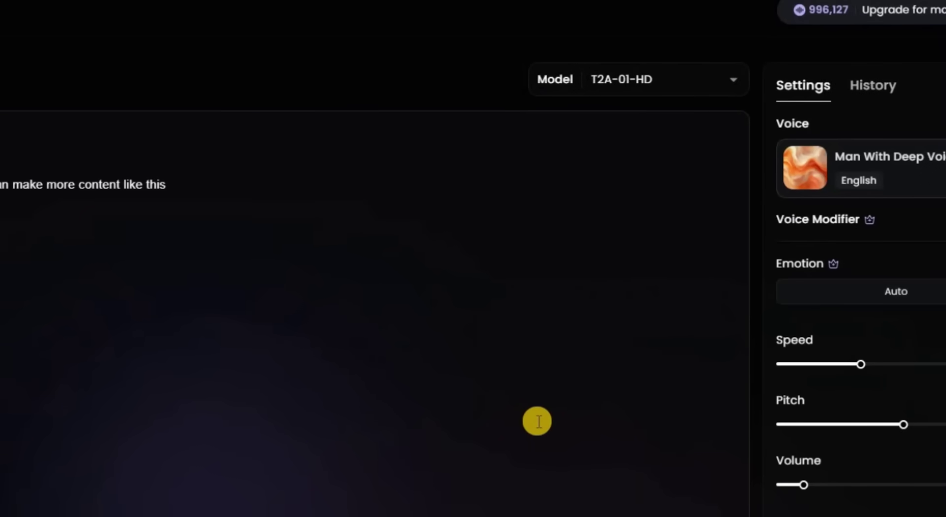
left_click(857, 86)
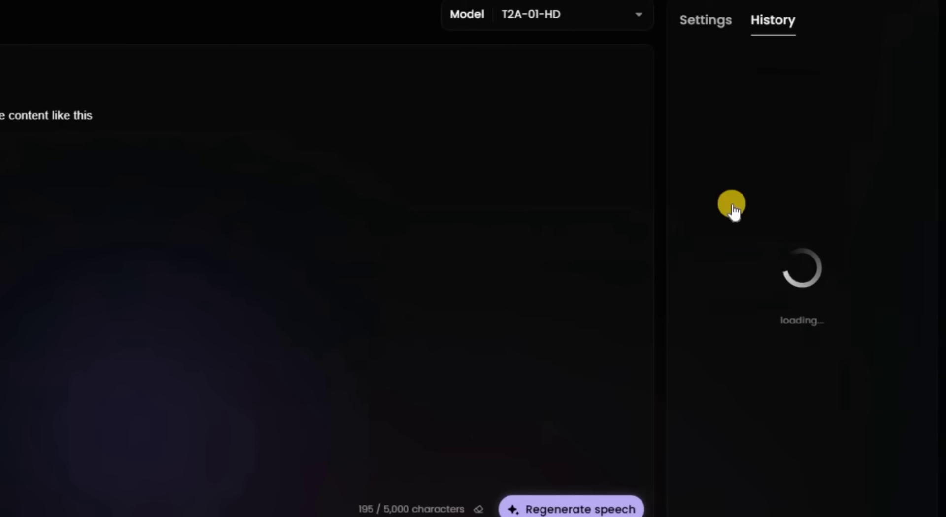
scroll(752, 261, "down", 5)
scroll(760, 286, "up", 5)
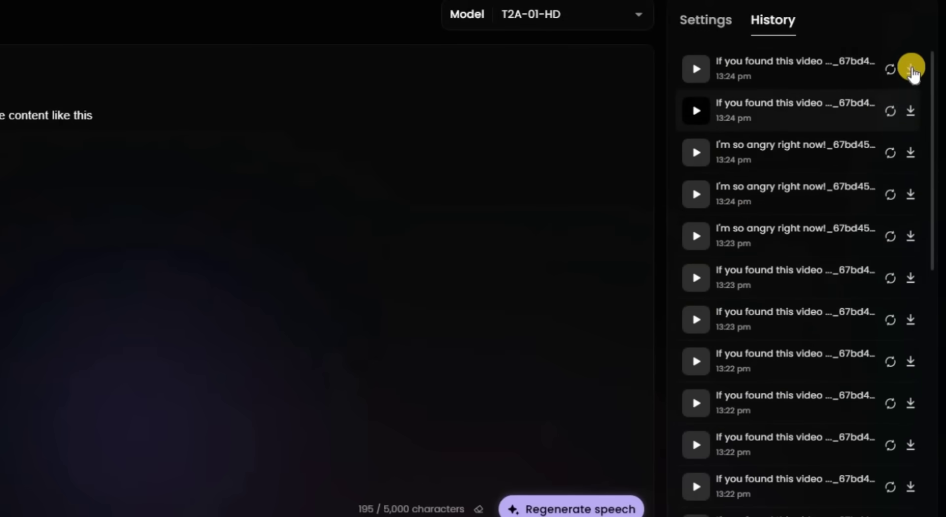
scroll(752, 278, "down", 10)
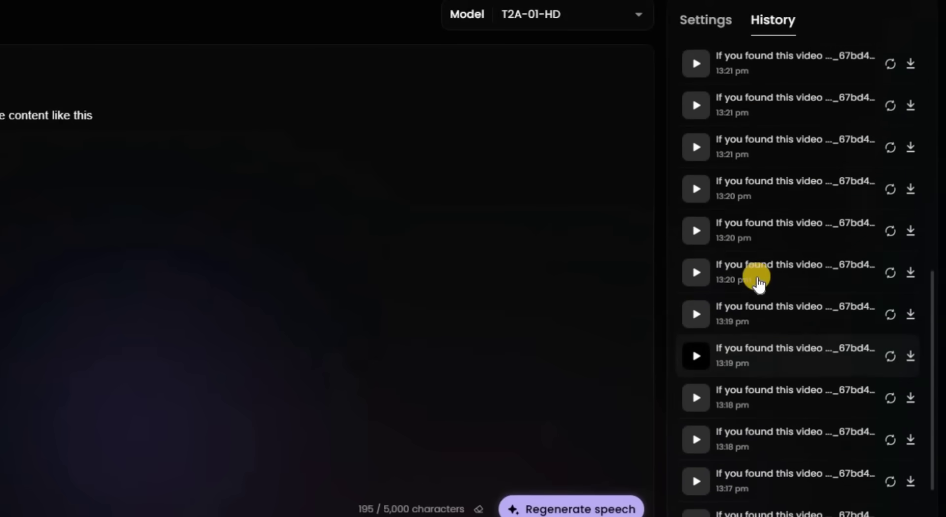
scroll(754, 274, "up", 5)
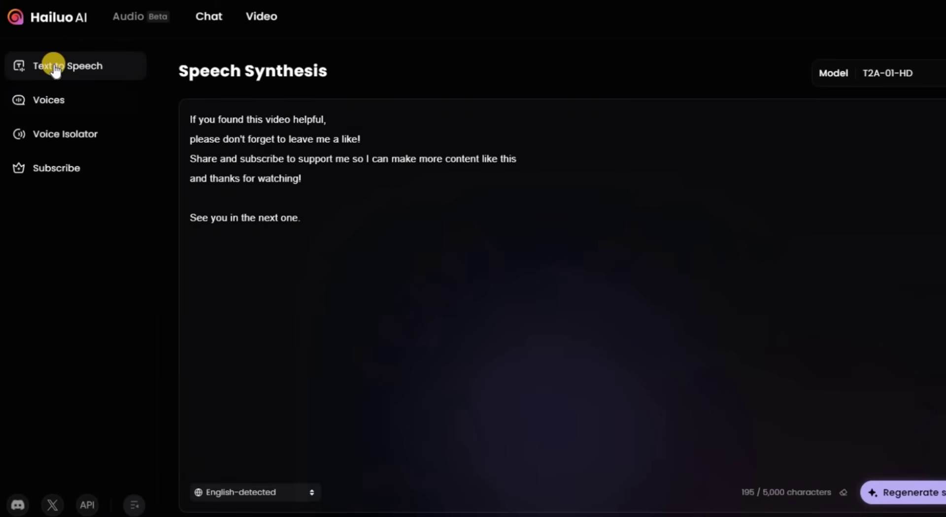
Start a new voice clone from the Voices library and upload ZOOM0001.MP3 as its sample
left_click(51, 99)
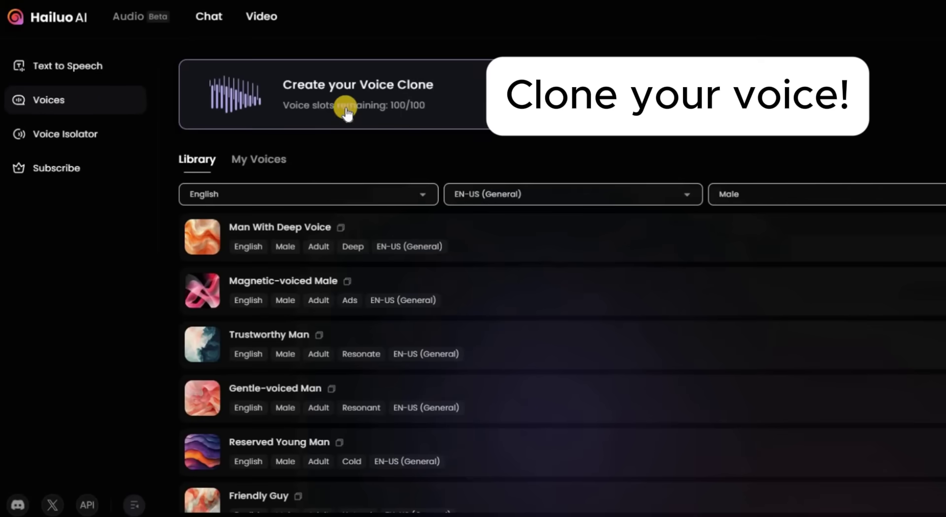
left_click(398, 116)
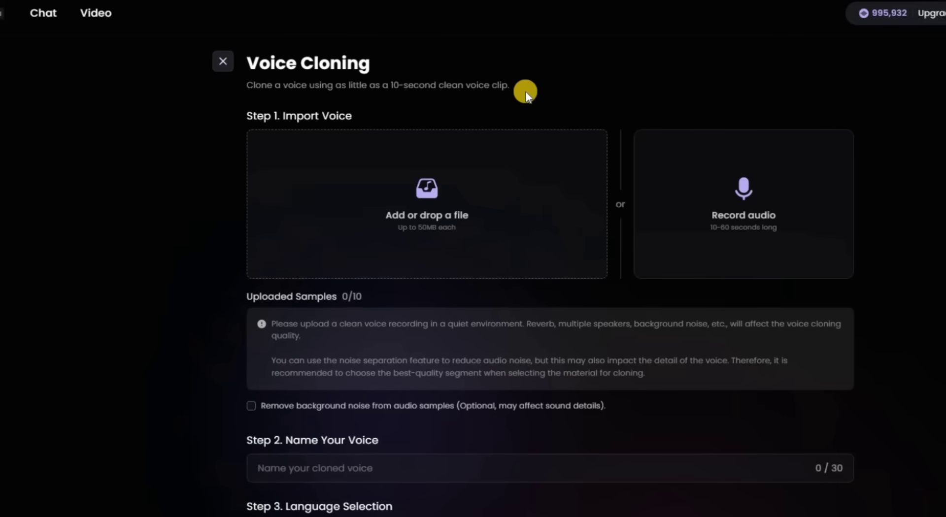
left_click_drag(393, 84, 274, 84)
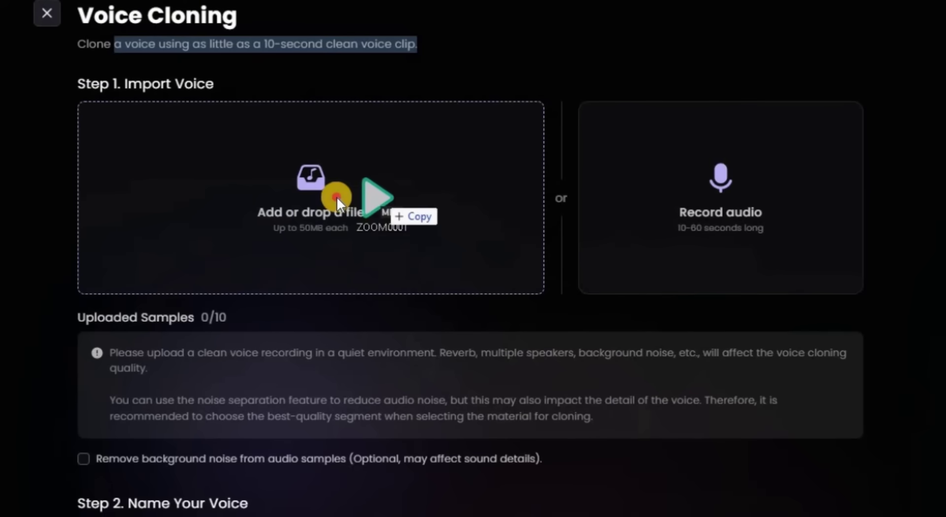
left_click_drag(446, 203, 445, 203)
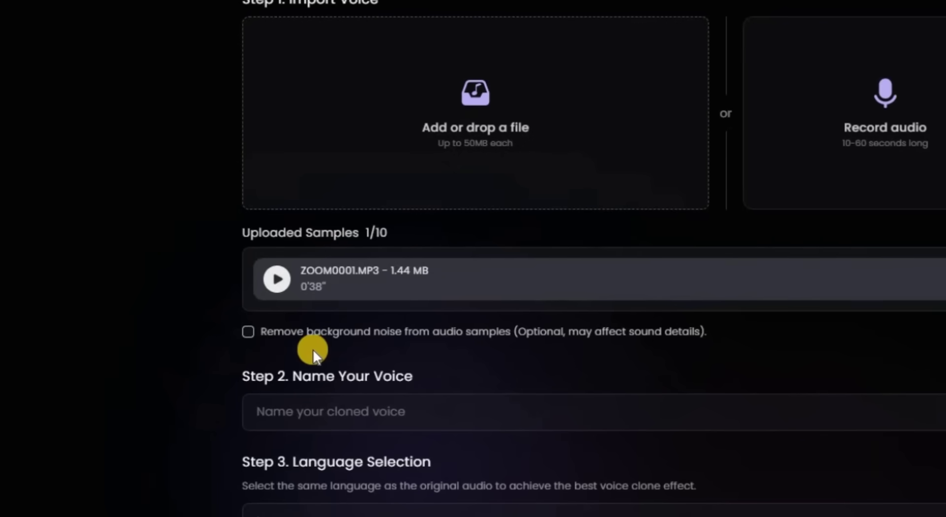
Enable noise removal, name the clone 'Voice cloning', choose English, confirm rights, and convert
left_click(272, 336)
left_click(349, 414)
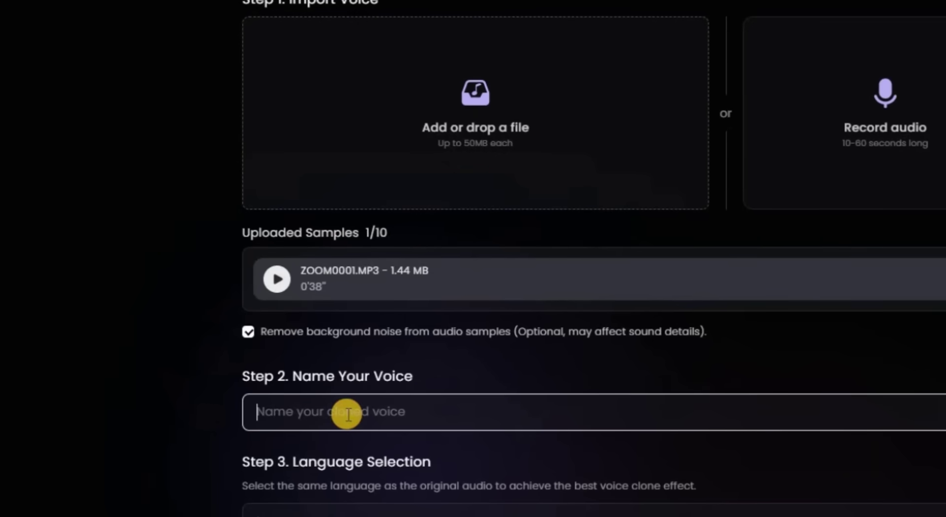
type("Voice cloning")
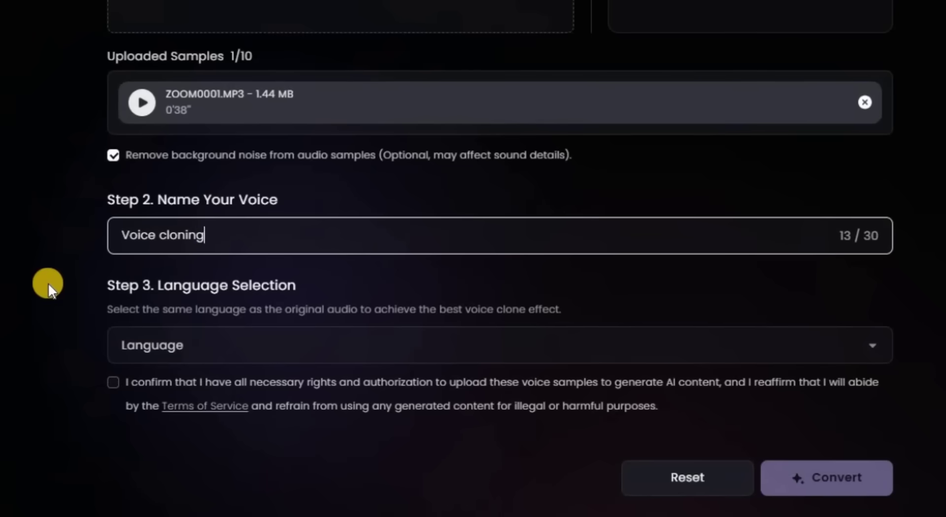
scroll(197, 247, "down", 1)
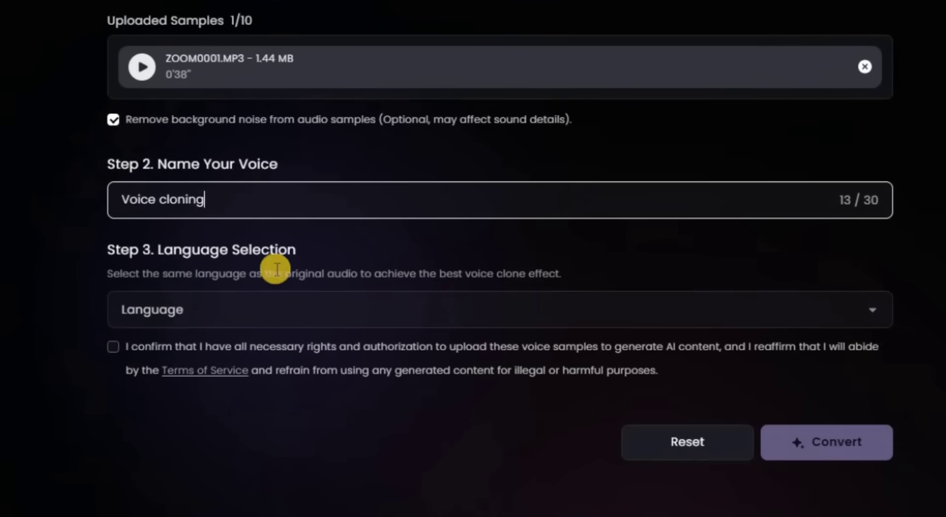
left_click(183, 312)
left_click(158, 353)
left_click(117, 361)
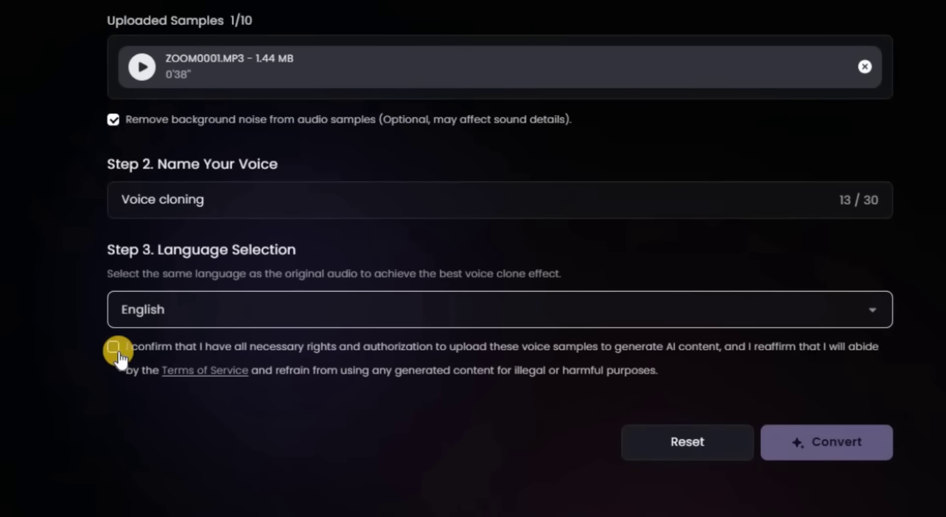
left_click(816, 447)
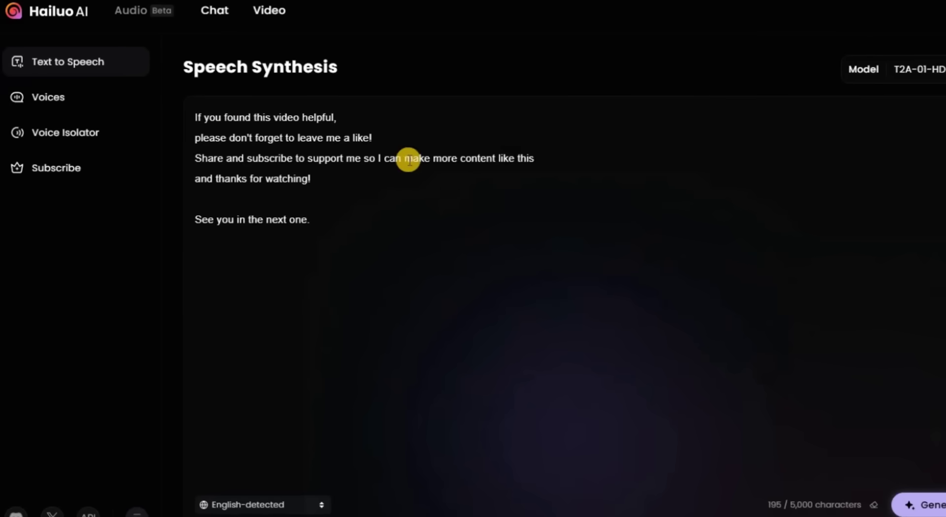
Generate speech with the 'Voice cloning' voice, then regenerate it with Happy emotion
left_click(923, 505)
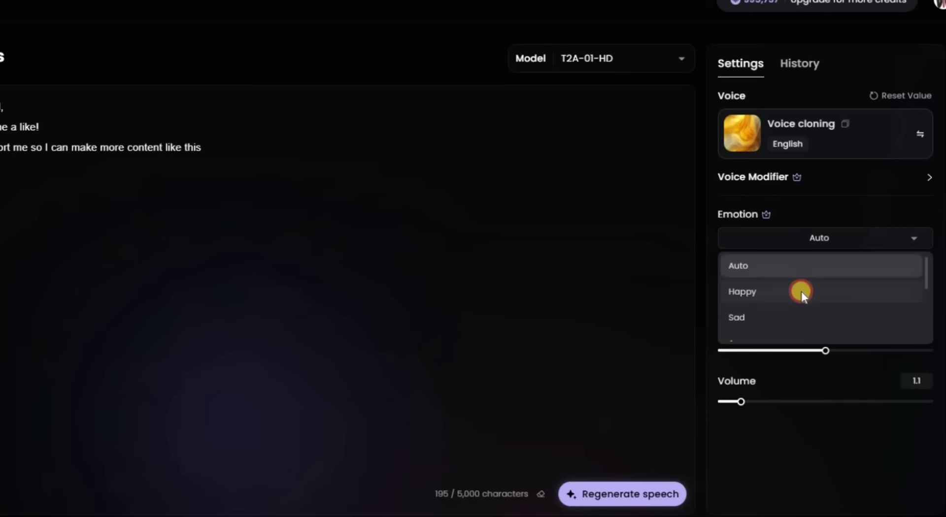
left_click(801, 291)
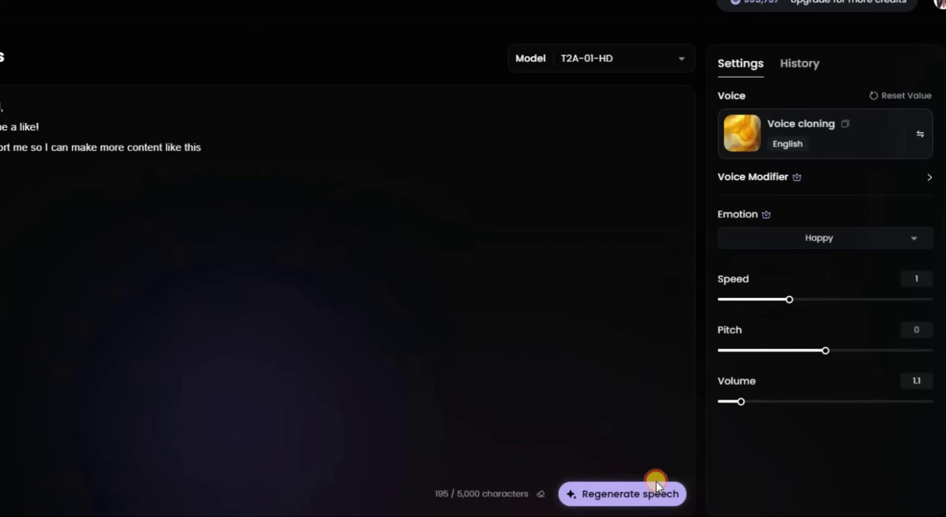
left_click(636, 489)
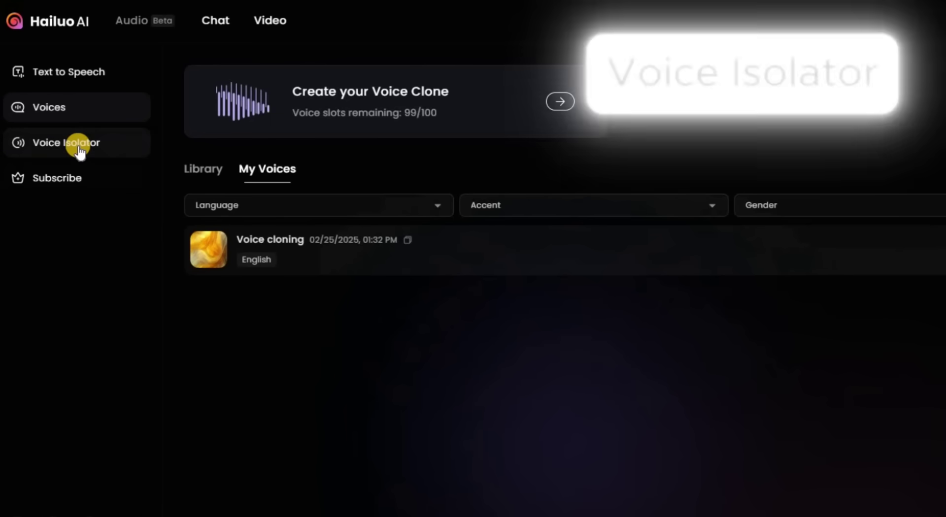
Isolate the voice from ZOOM0001.MP3 in Voice Isolator, then clear the isolator's files
left_click(78, 147)
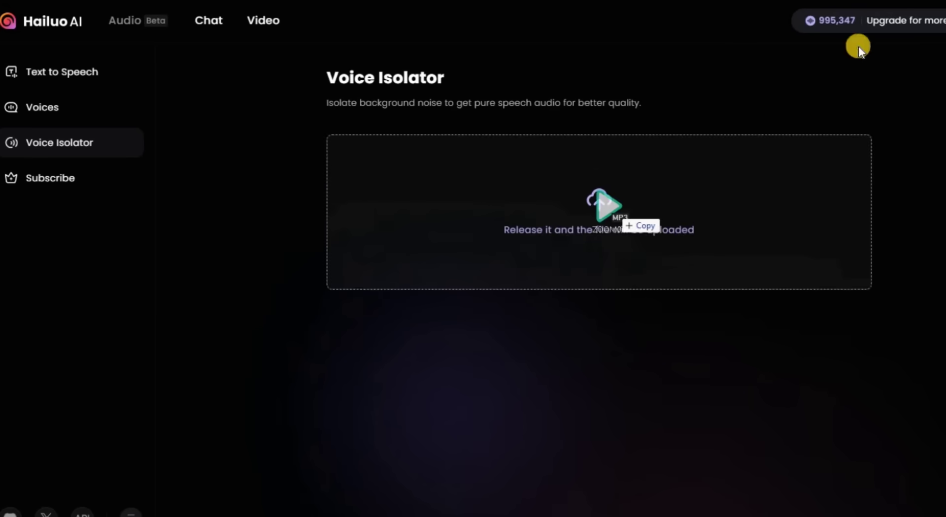
left_click_drag(606, 205, 607, 207)
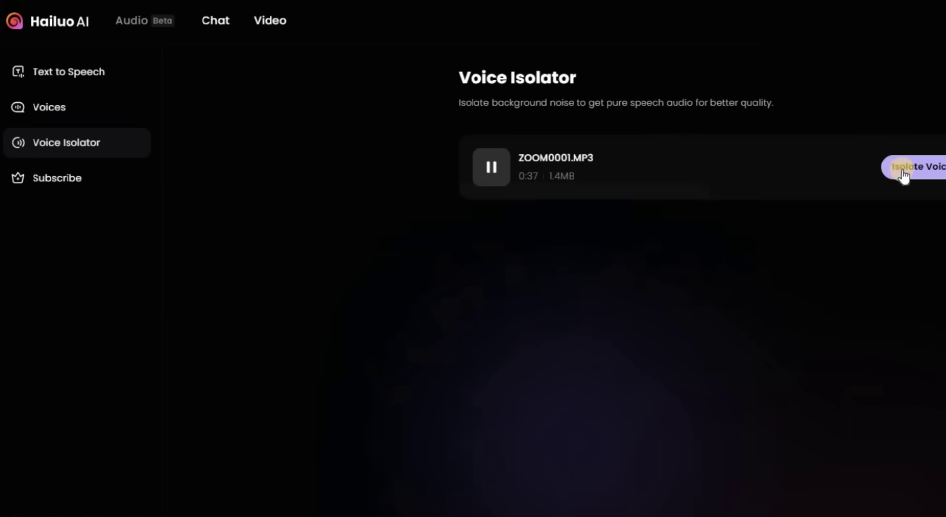
left_click(903, 170)
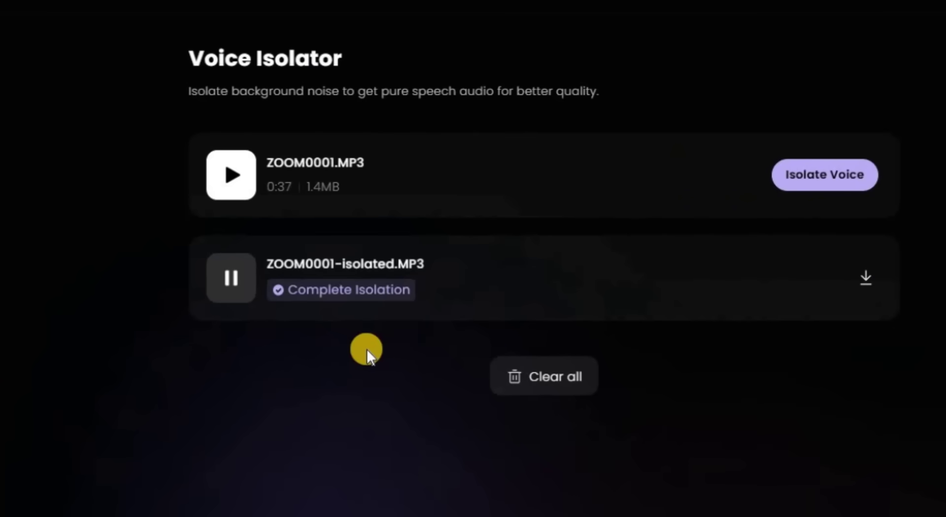
left_click(528, 378)
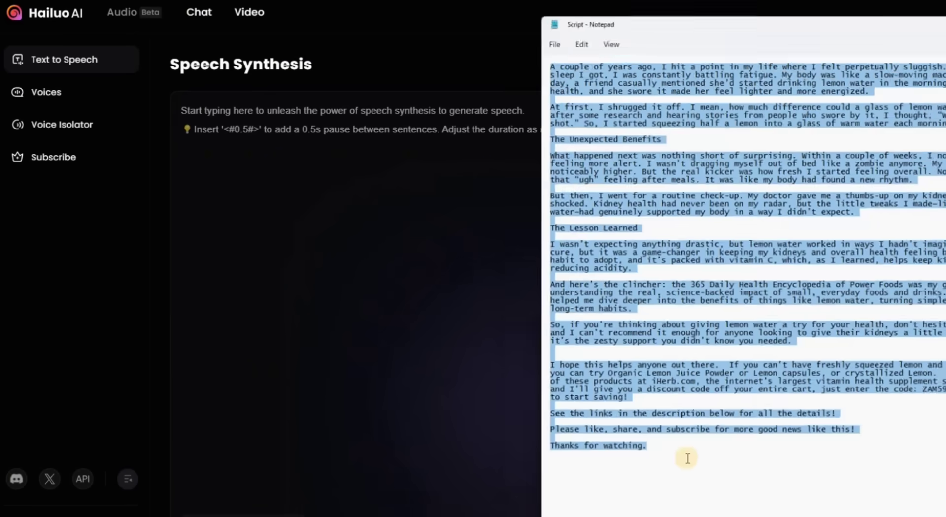
Paste the lemon-water article into the empty script box
left_click(232, 115)
key("ctrl+v")
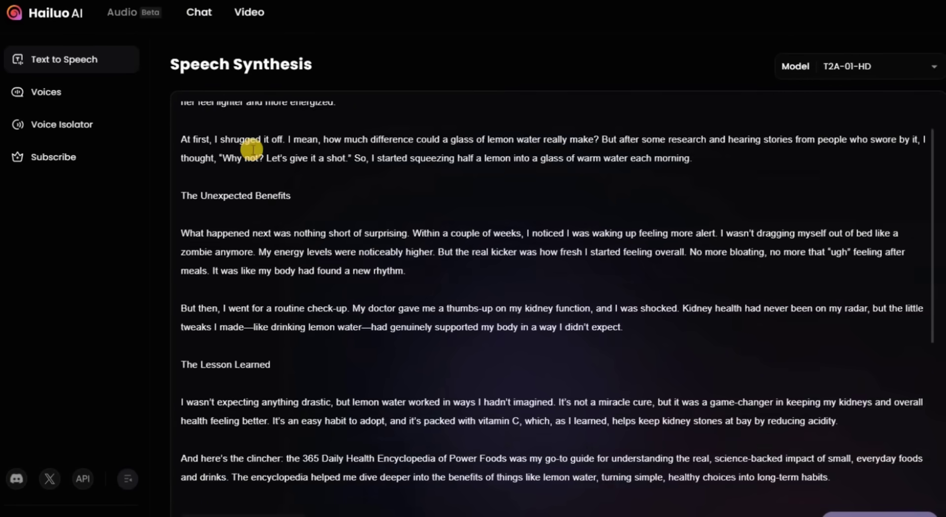
scroll(401, 361, "down", 10)
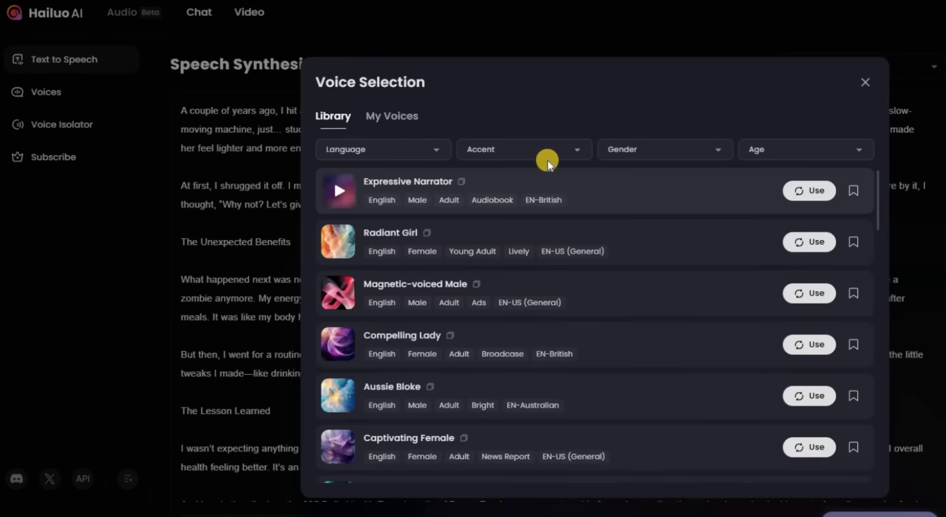
Preview Compelling Lady and Captivating Female, use Captivating Female, and generate the speech
left_click(338, 344)
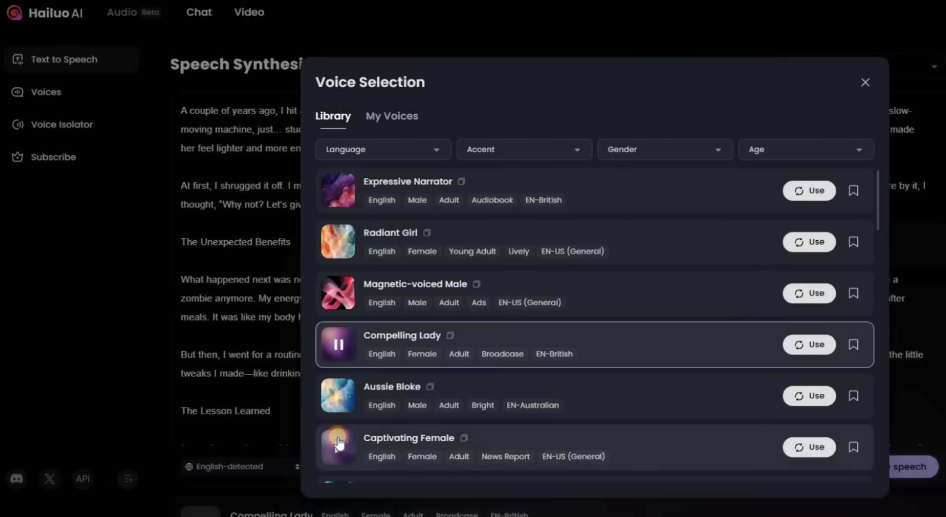
left_click(340, 434)
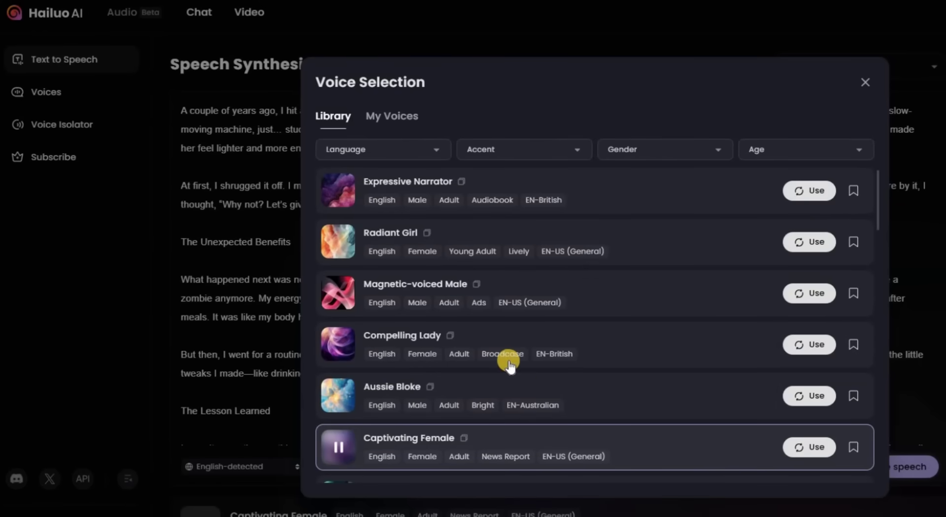
scroll(456, 386, "down", 1)
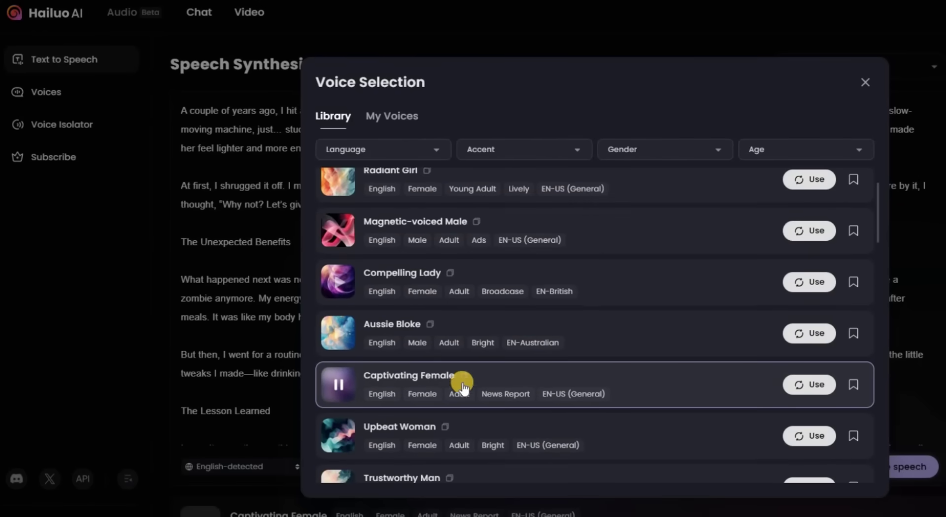
left_click(808, 383)
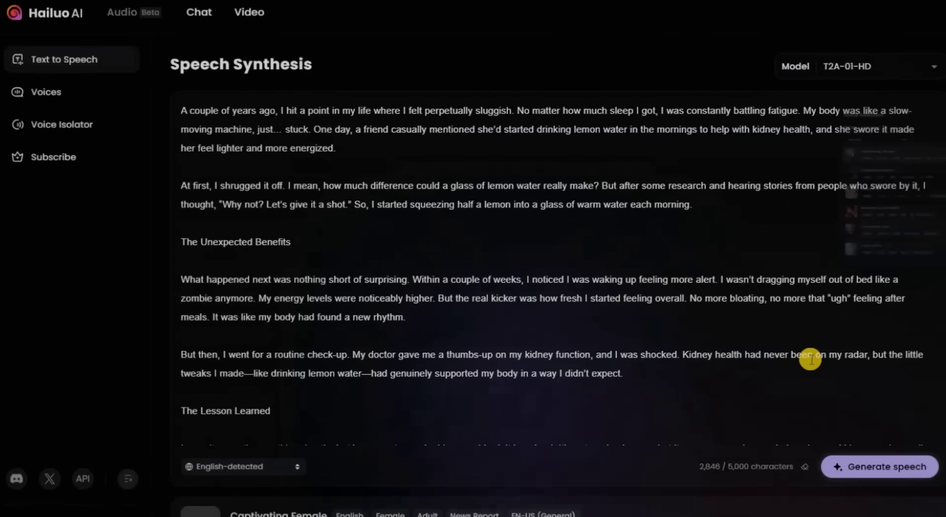
left_click(861, 473)
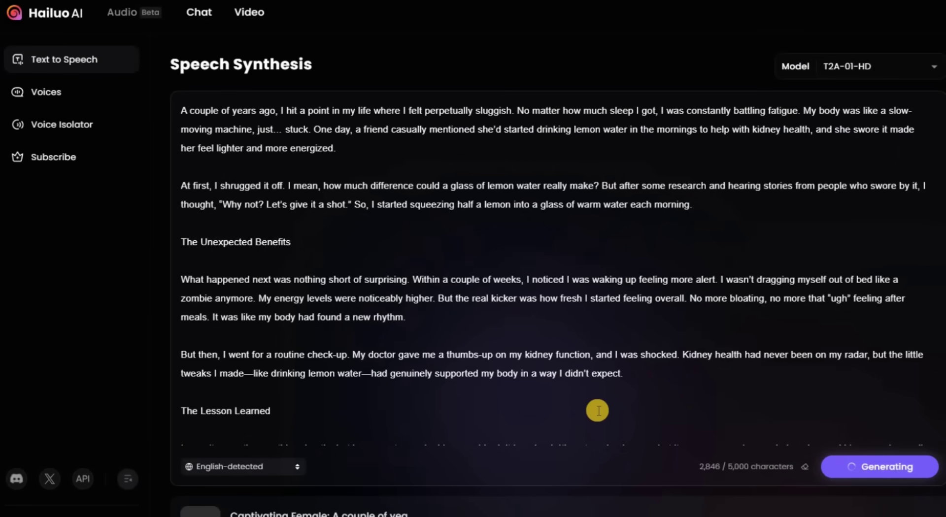